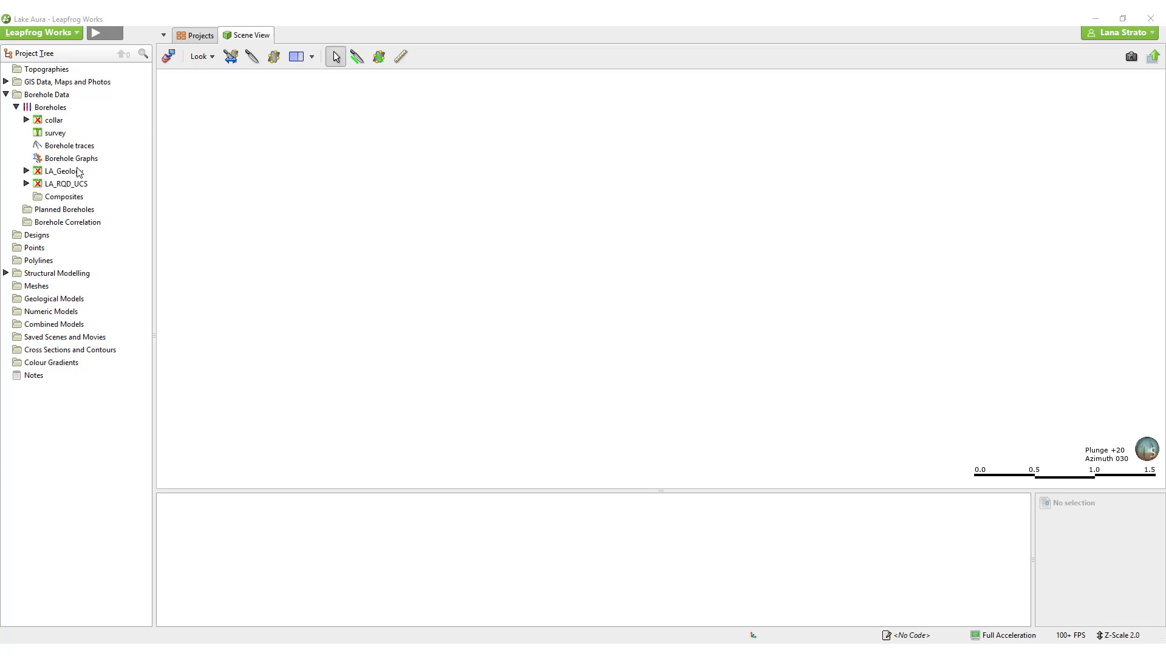
Step: Add the LA_Geology intervals to the 3D scene, tilt the view, and expand LA_RQD_UCS to show RQD
{"action": "left_click_drag", "start_coordinate": [77, 171], "coordinate": [274, 193]}
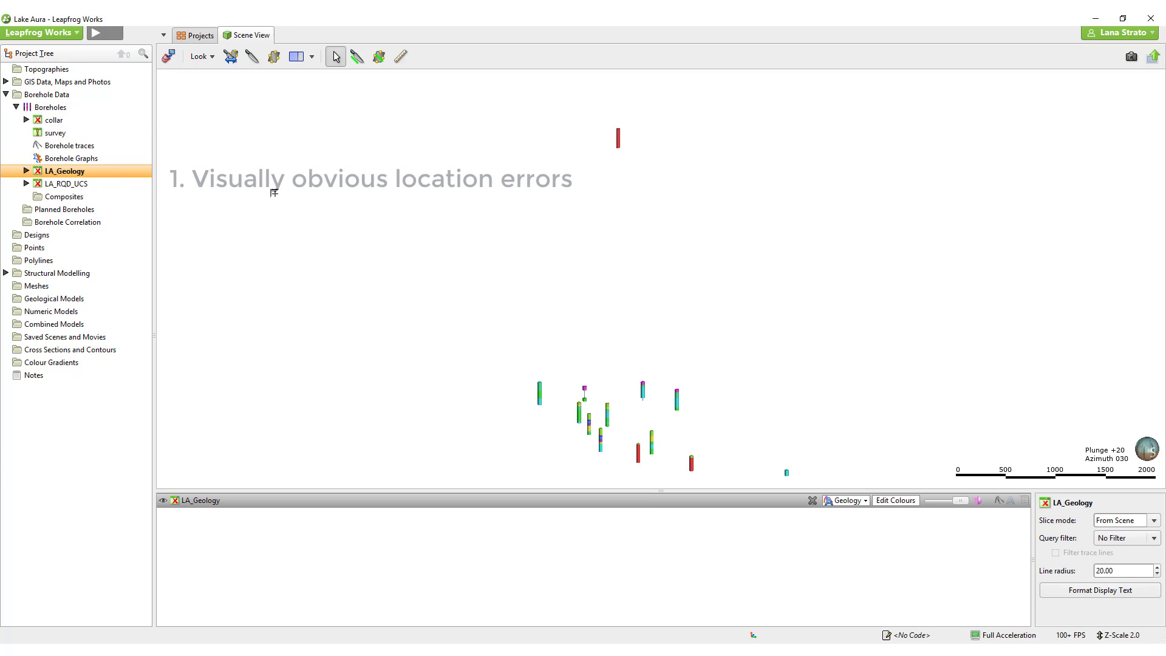
{"action": "left_click_drag", "start_coordinate": [695, 412], "coordinate": [723, 401]}
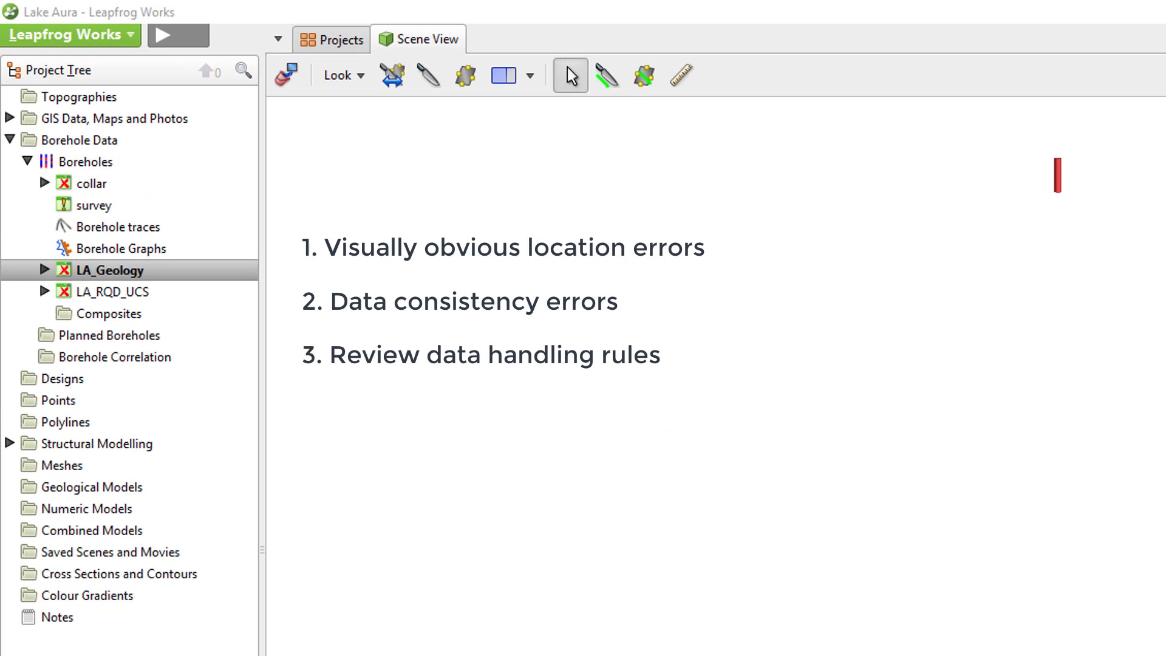
{"action": "left_click", "coordinate": [44, 291]}
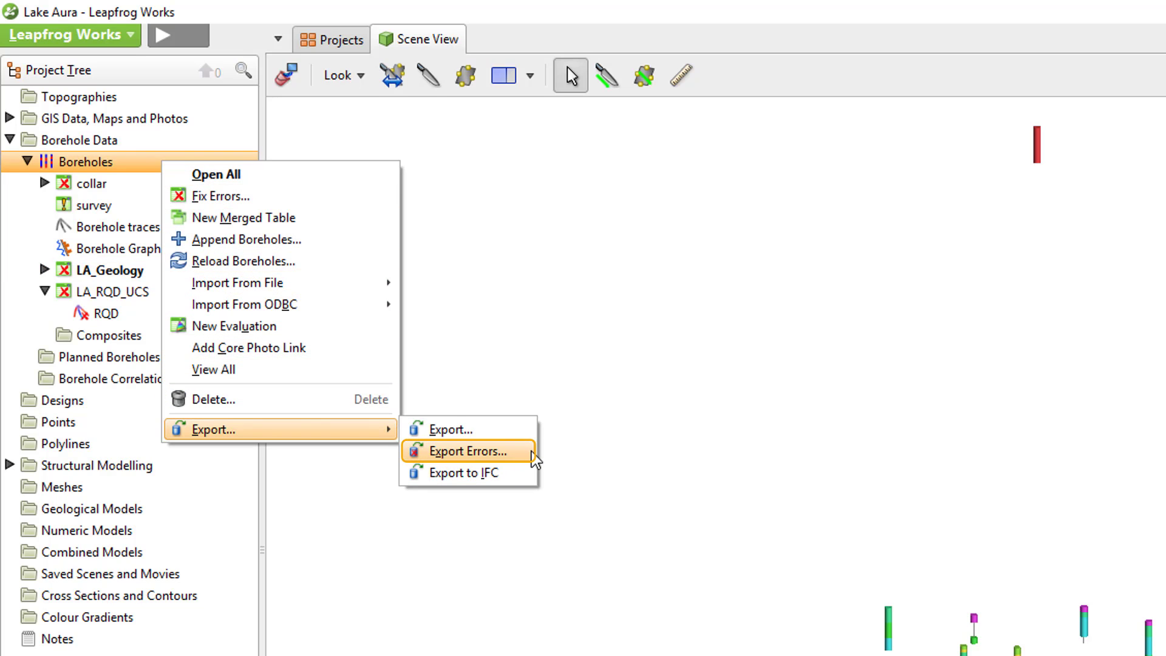
{"action": "left_click", "coordinate": [553, 447]}
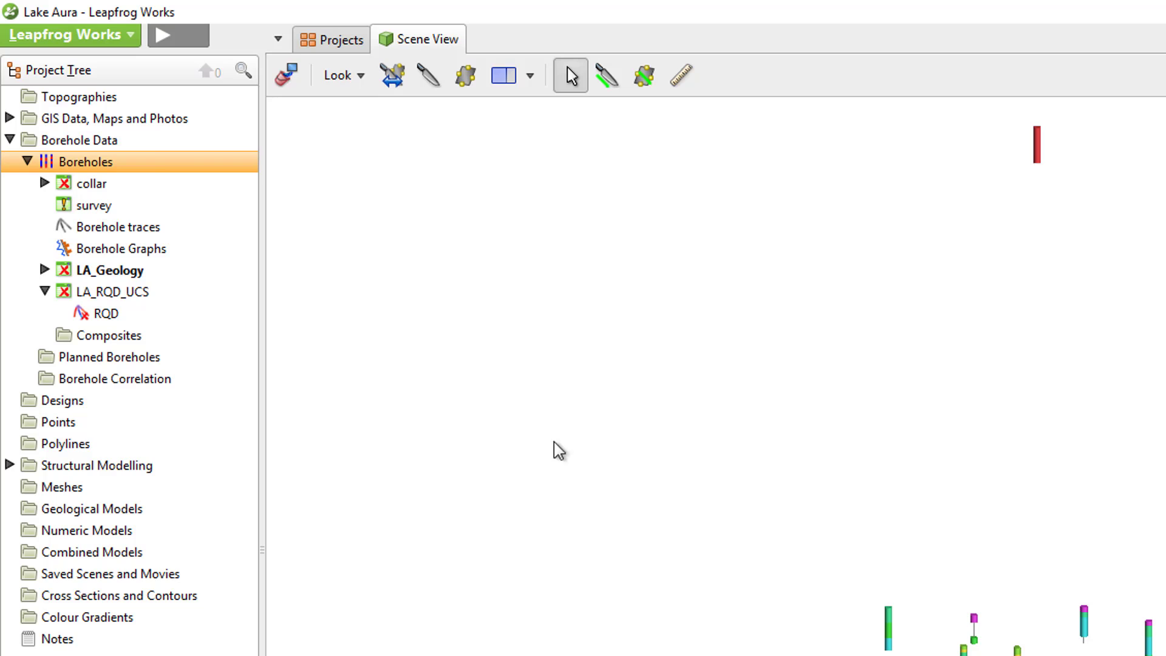
{"action": "right_click", "coordinate": [183, 194]}
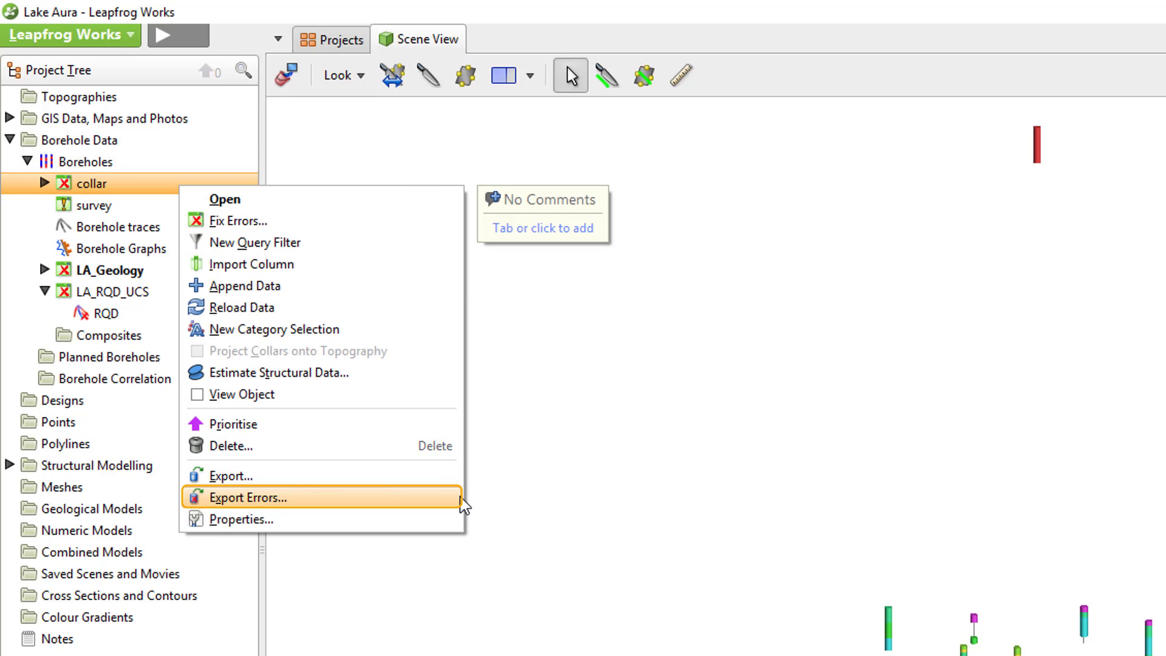
{"action": "left_click", "coordinate": [503, 505]}
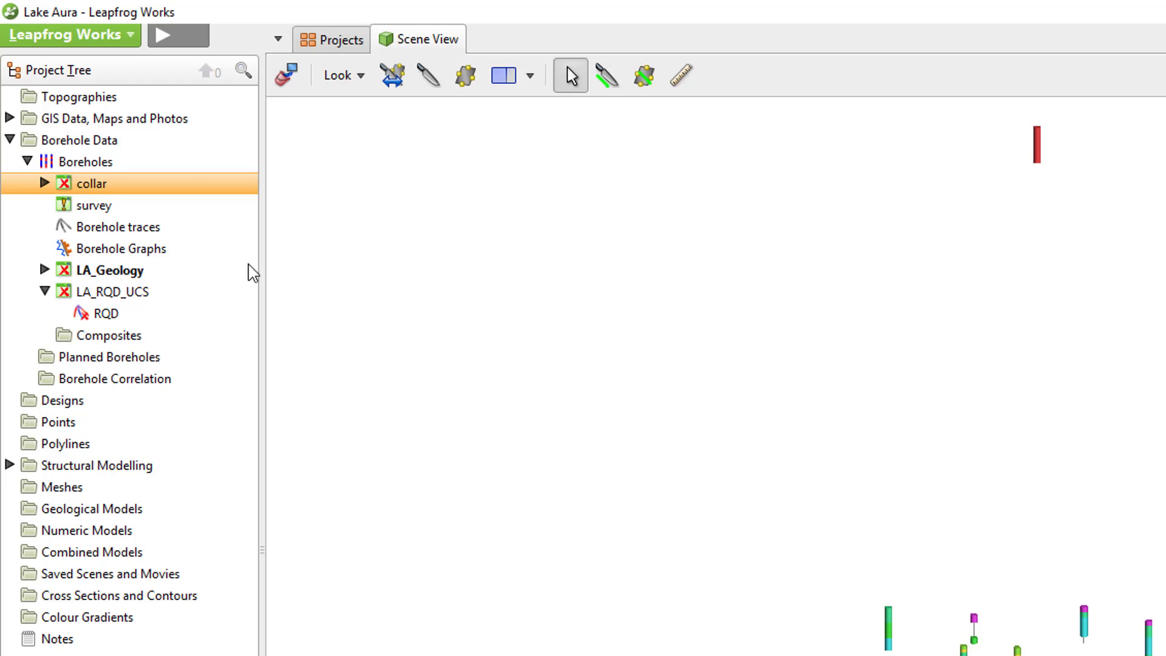
{"action": "left_click", "coordinate": [180, 164]}
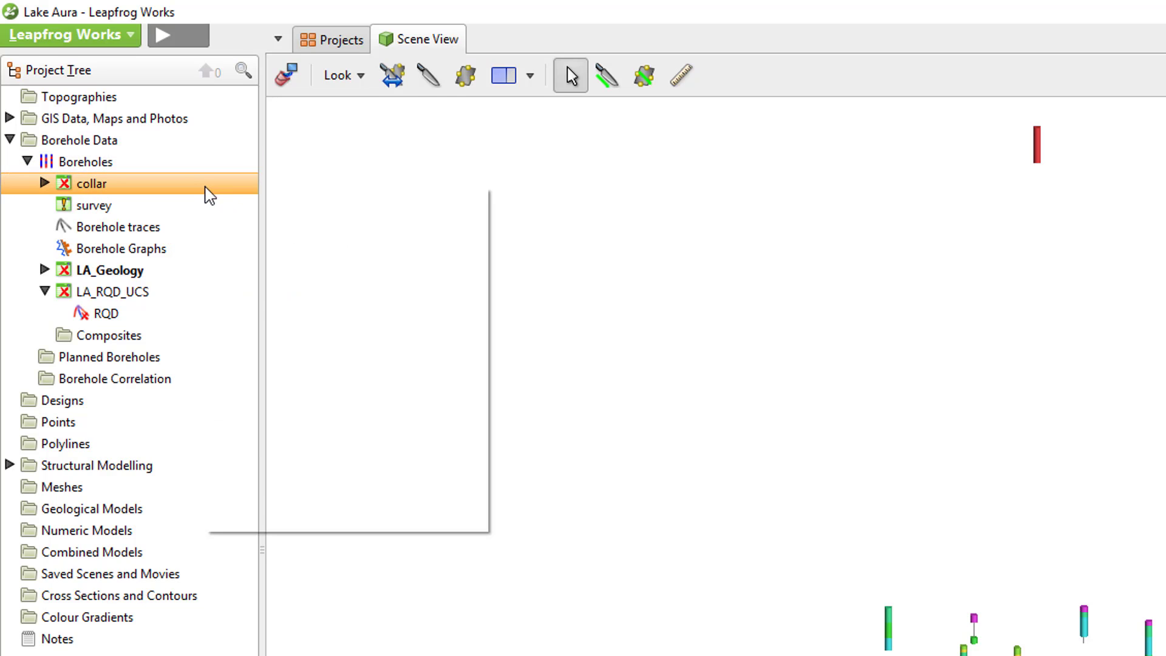
{"action": "right_click", "coordinate": [208, 194]}
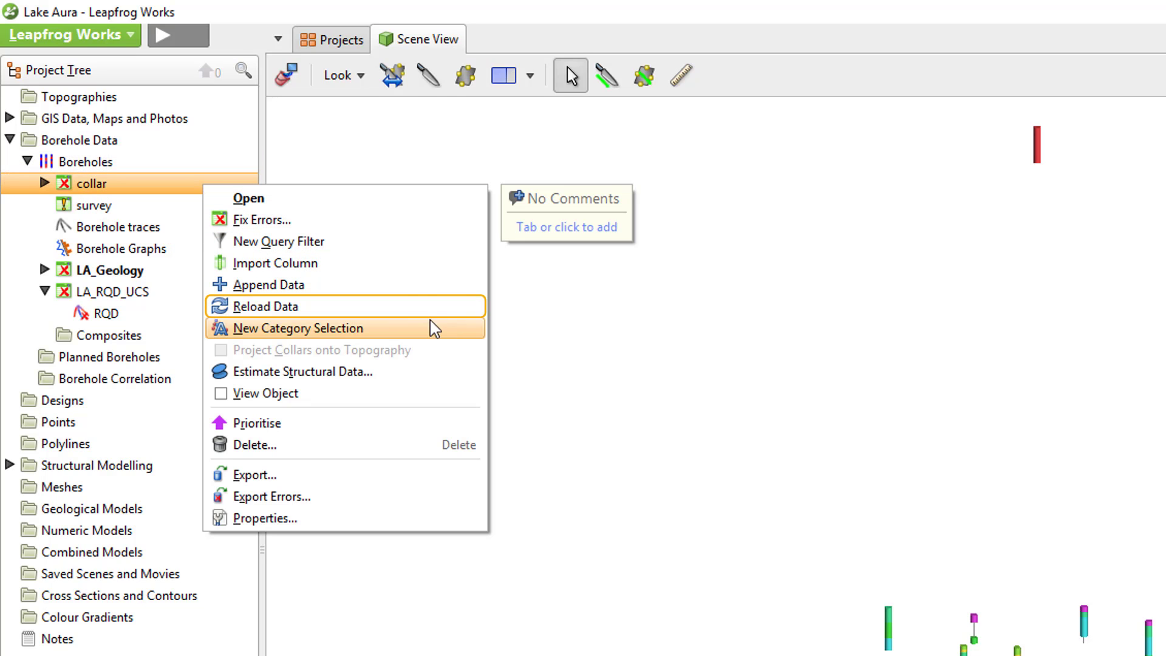
{"action": "left_click", "coordinate": [541, 350]}
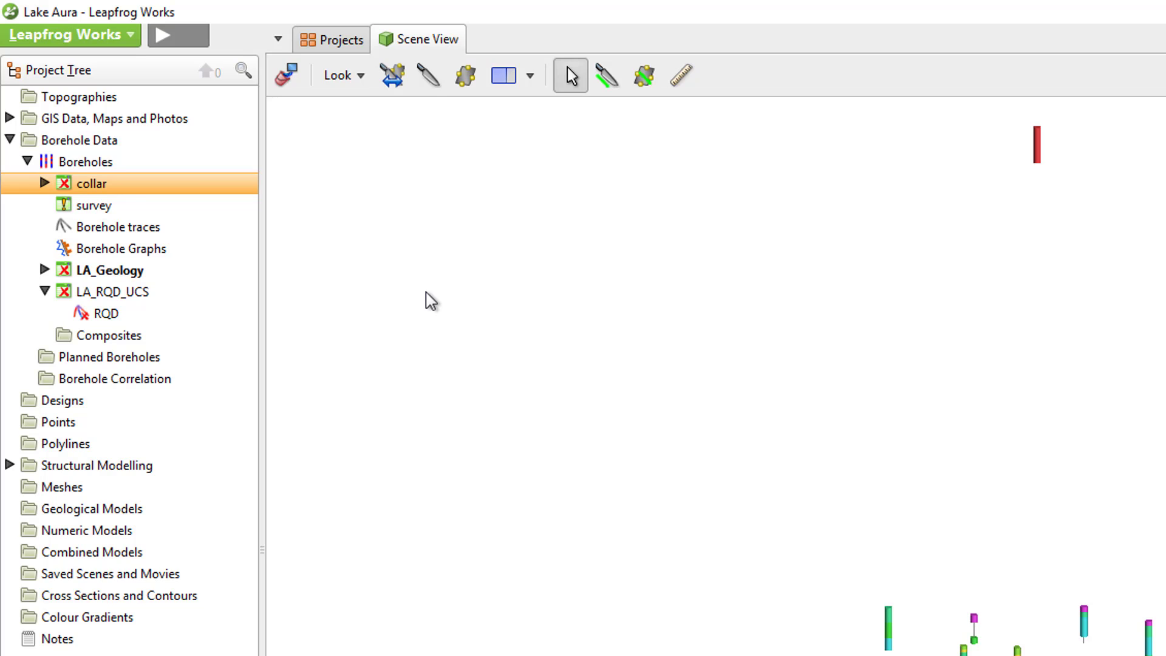
Step: Show the collar locations and hole labels in the scene and pick the outlying hole012
{"action": "left_click_drag", "start_coordinate": [234, 184], "coordinate": [274, 213]}
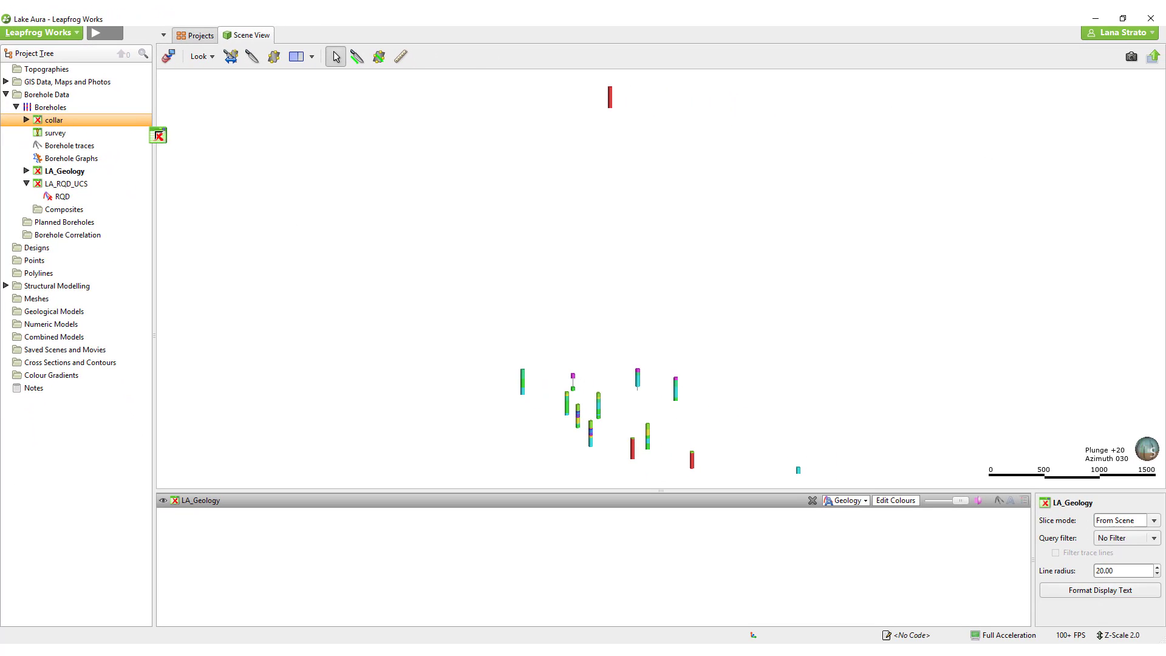
{"action": "left_click_drag", "start_coordinate": [163, 139], "coordinate": [276, 174]}
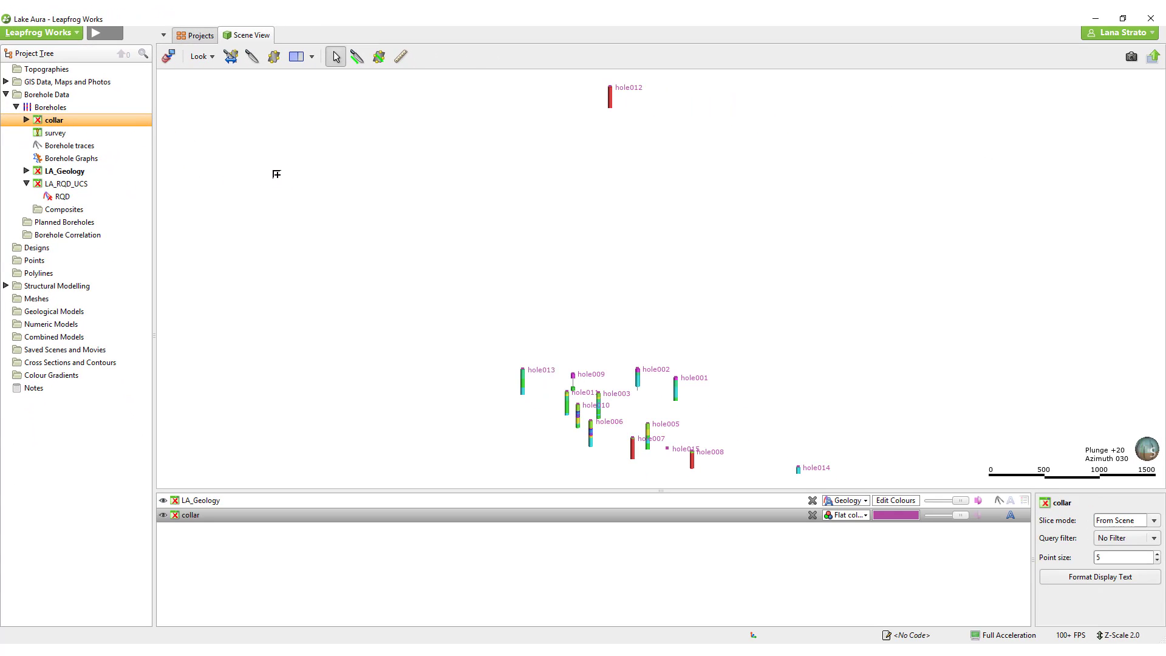
{"action": "left_click", "coordinate": [609, 89]}
{"action": "left_click", "coordinate": [610, 89]}
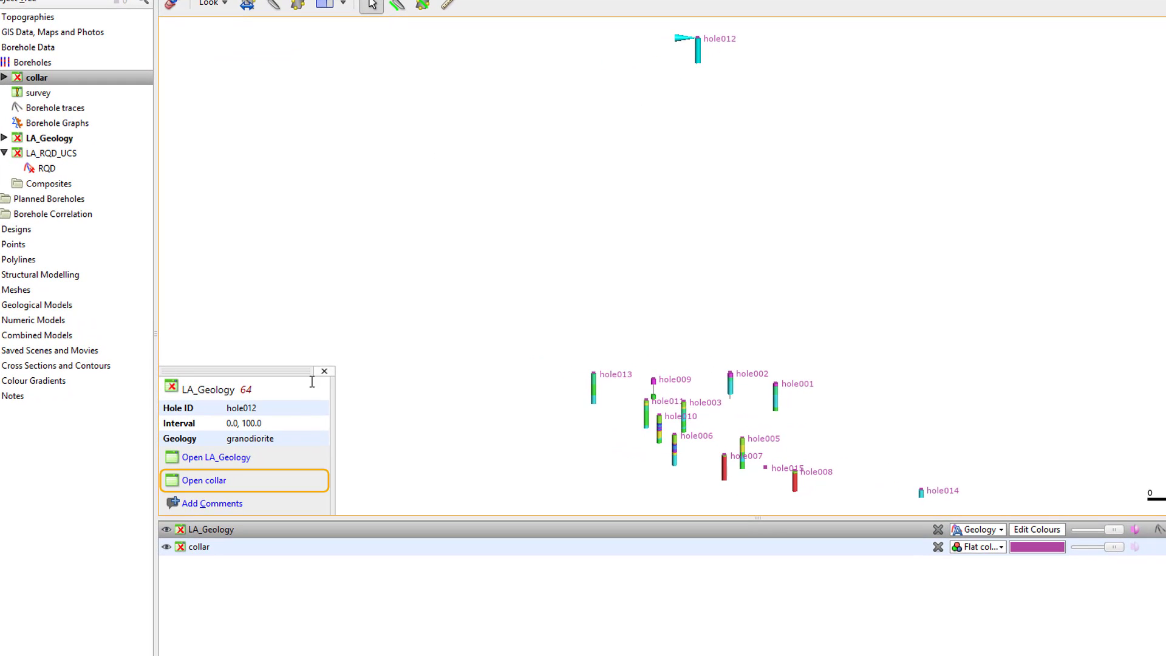
Step: Change hole012's collar z from 1887.8 to 188.78 and save the collar table
{"action": "left_click", "coordinate": [241, 479]}
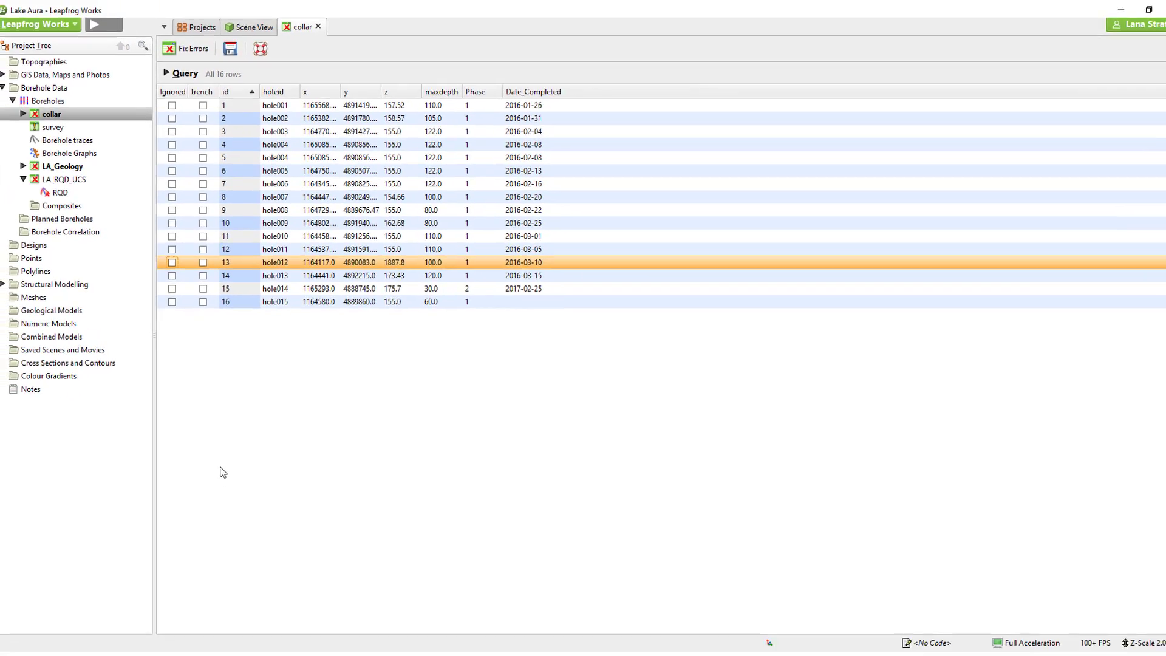
{"action": "double_click", "coordinate": [394, 264]}
{"action": "left_click", "coordinate": [484, 314]}
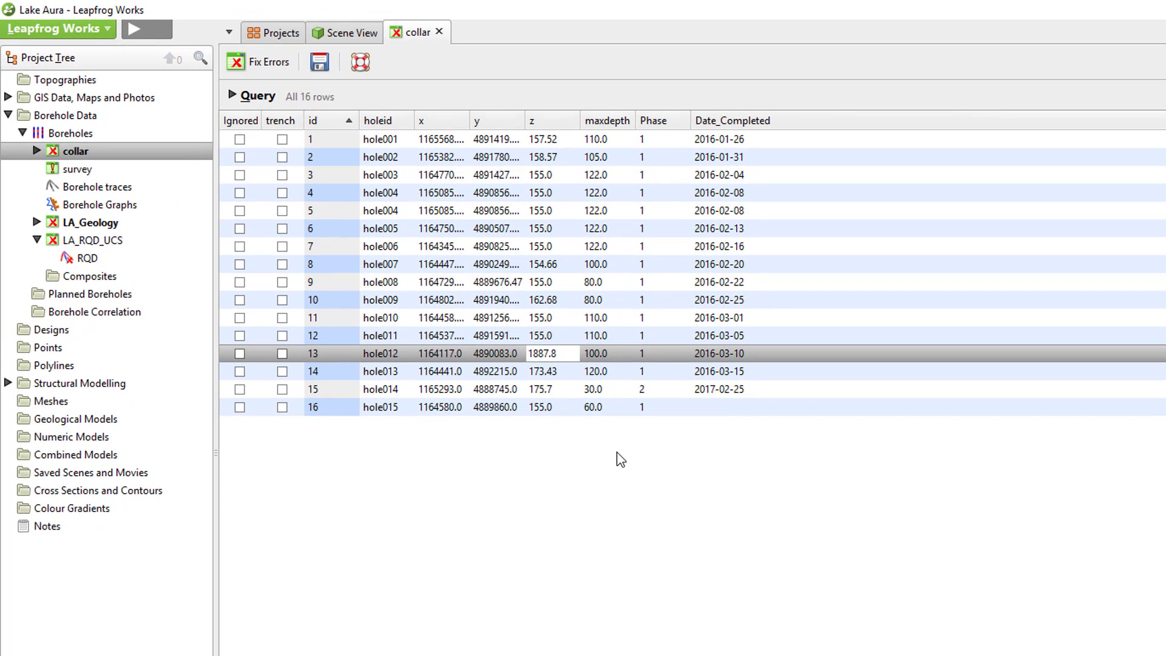
{"action": "key", "text": "BackSpace"}
{"action": "type", "text": "."}
{"action": "key", "text": "Return"}
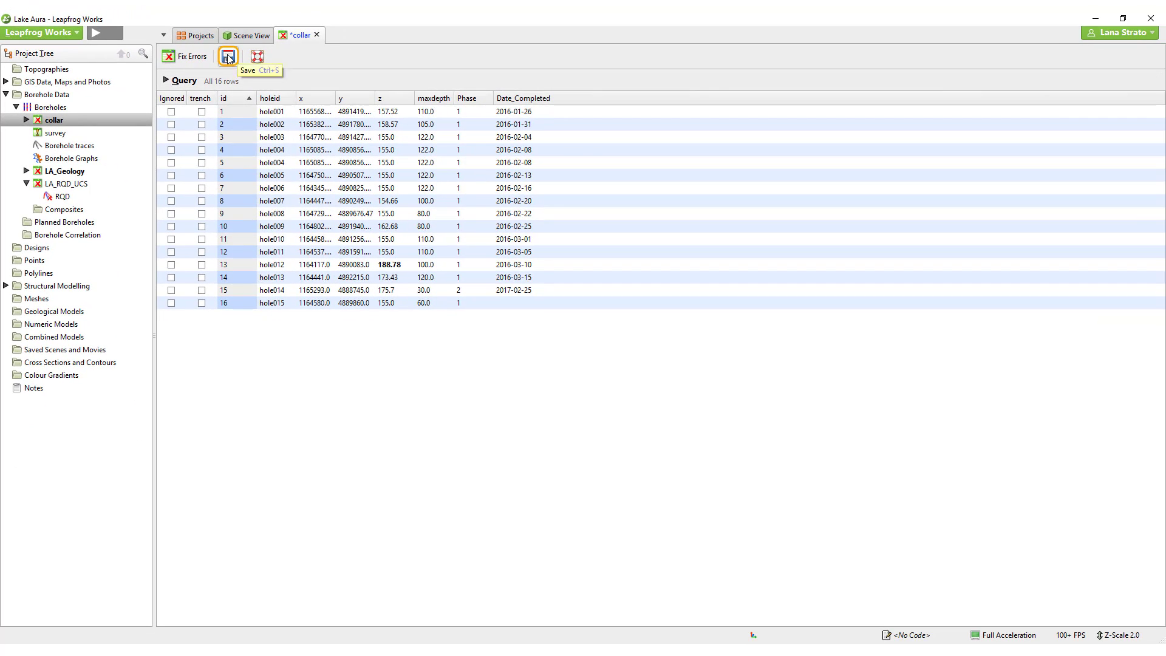
{"action": "left_click", "coordinate": [228, 58]}
{"action": "left_click", "coordinate": [313, 34]}
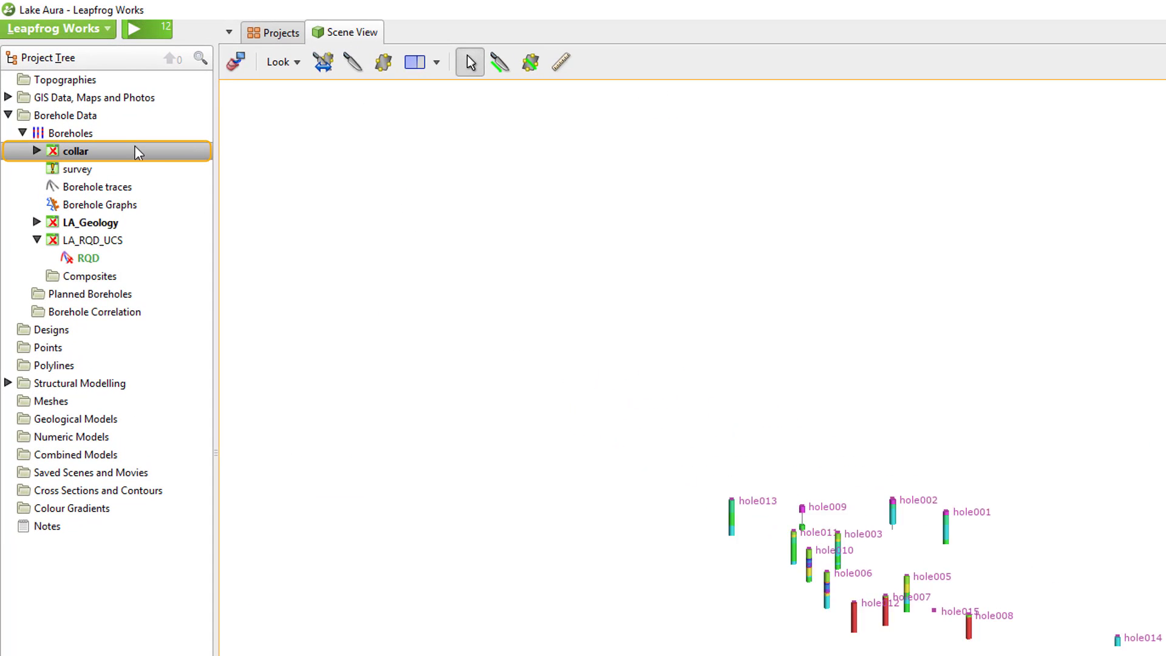
Step: In the collar errors, mark the duplicate hole004 row 5 as Ignored and save
{"action": "right_click", "coordinate": [139, 152]}
{"action": "left_click", "coordinate": [152, 170]}
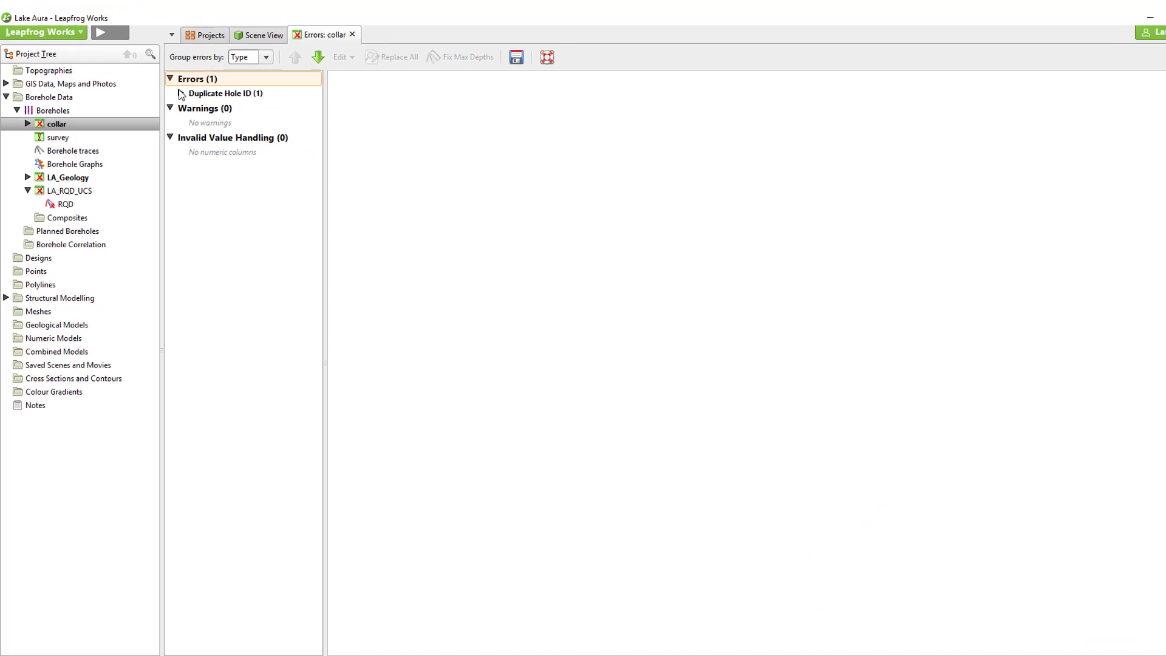
{"action": "left_click", "coordinate": [181, 94]}
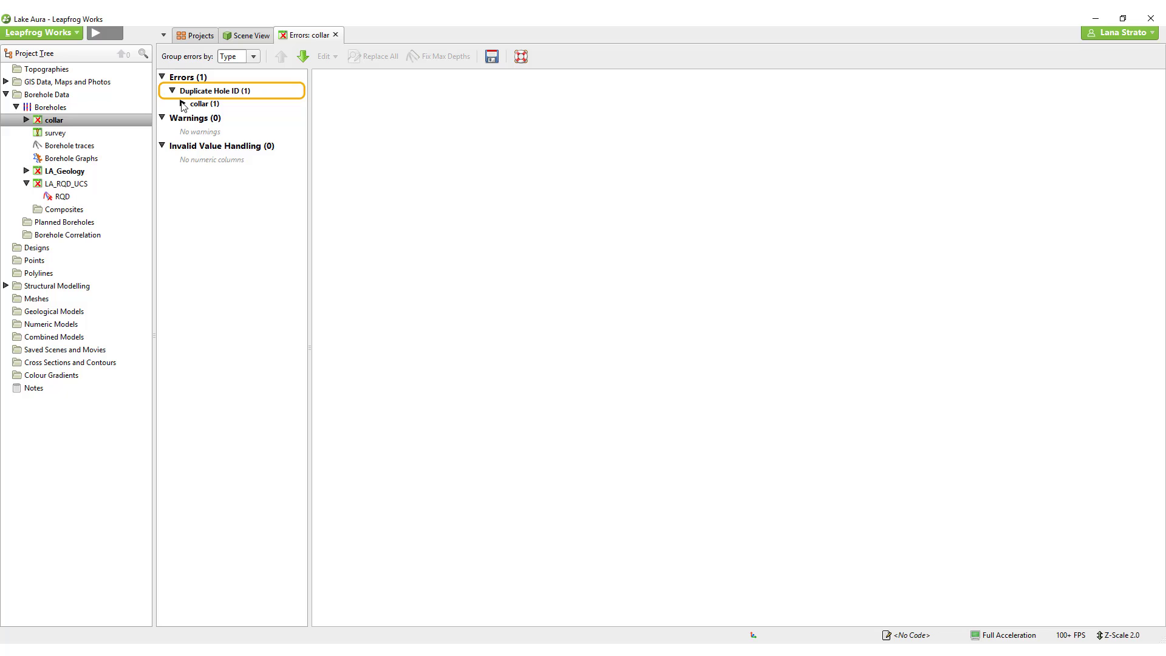
{"action": "left_click", "coordinate": [183, 104]}
{"action": "left_click", "coordinate": [230, 117]}
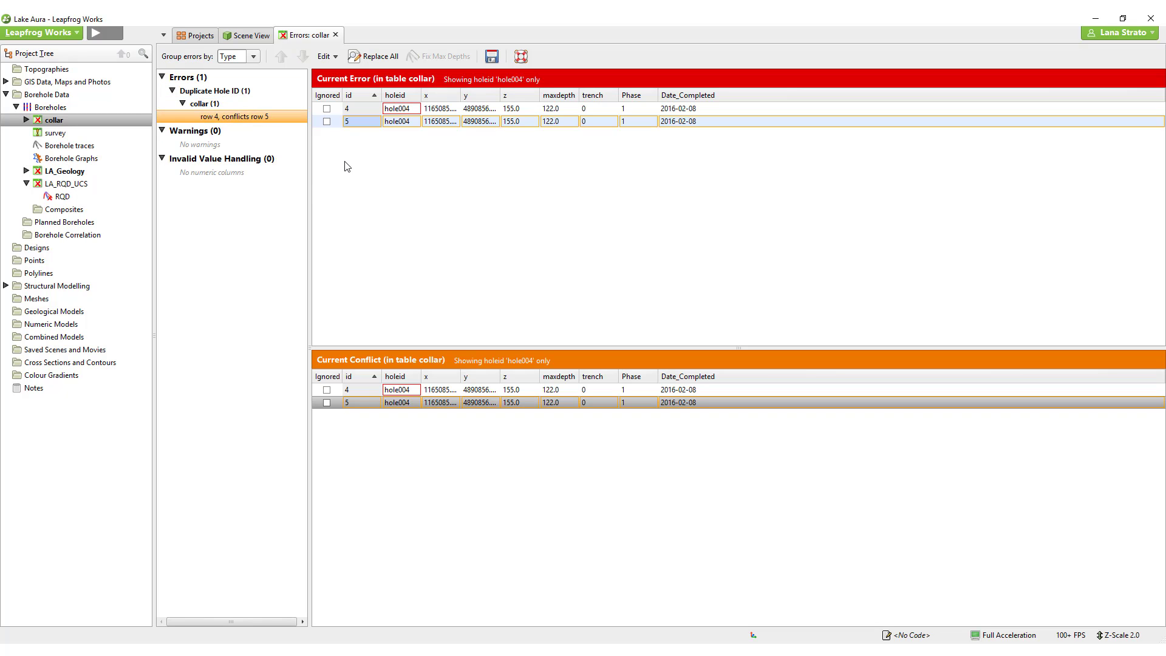
{"action": "left_click", "coordinate": [327, 121]}
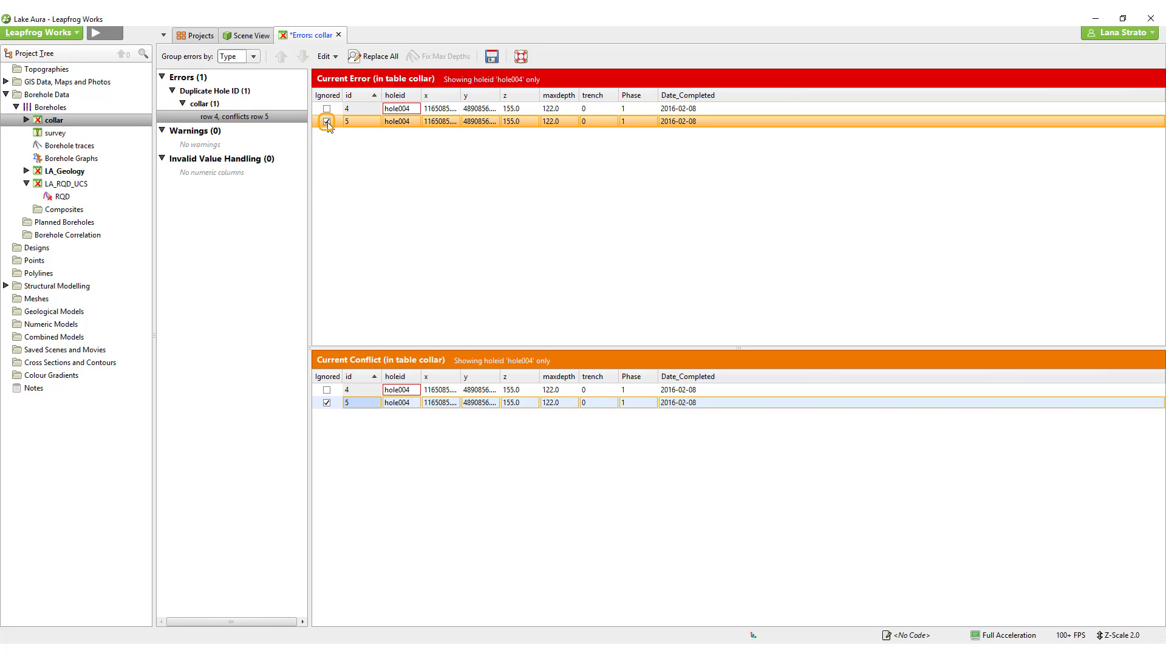
{"action": "left_click", "coordinate": [493, 58]}
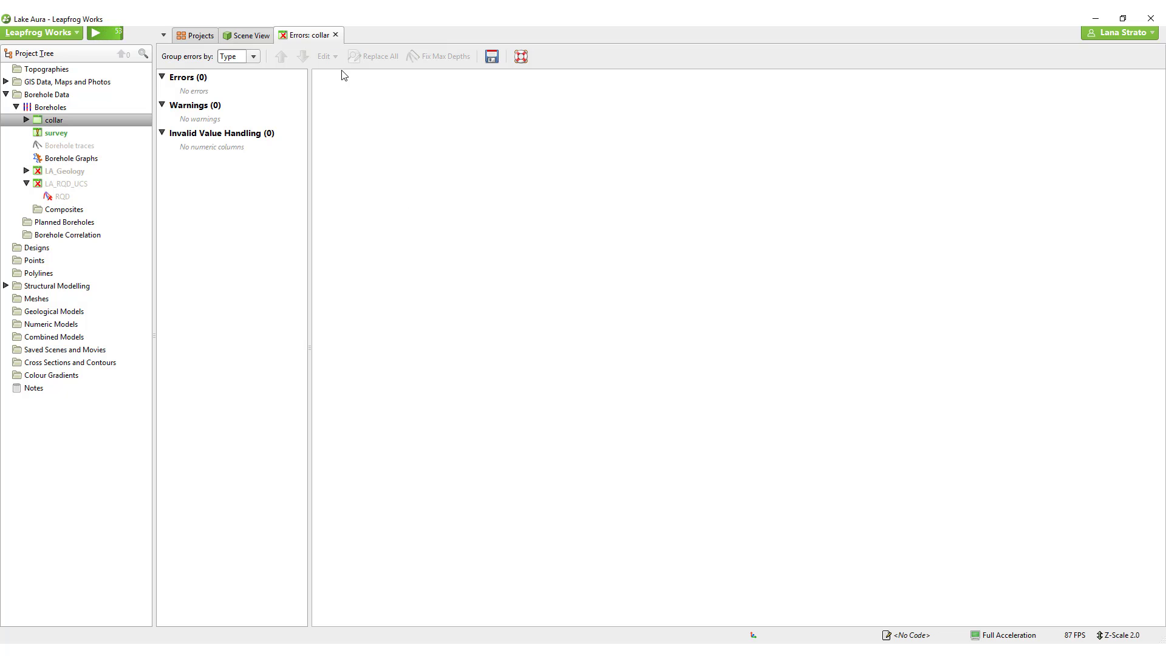
Step: Apply Fix Max Depths to hole002's row 8 collar max-depth error in LA_Geology
{"action": "left_click", "coordinate": [335, 35]}
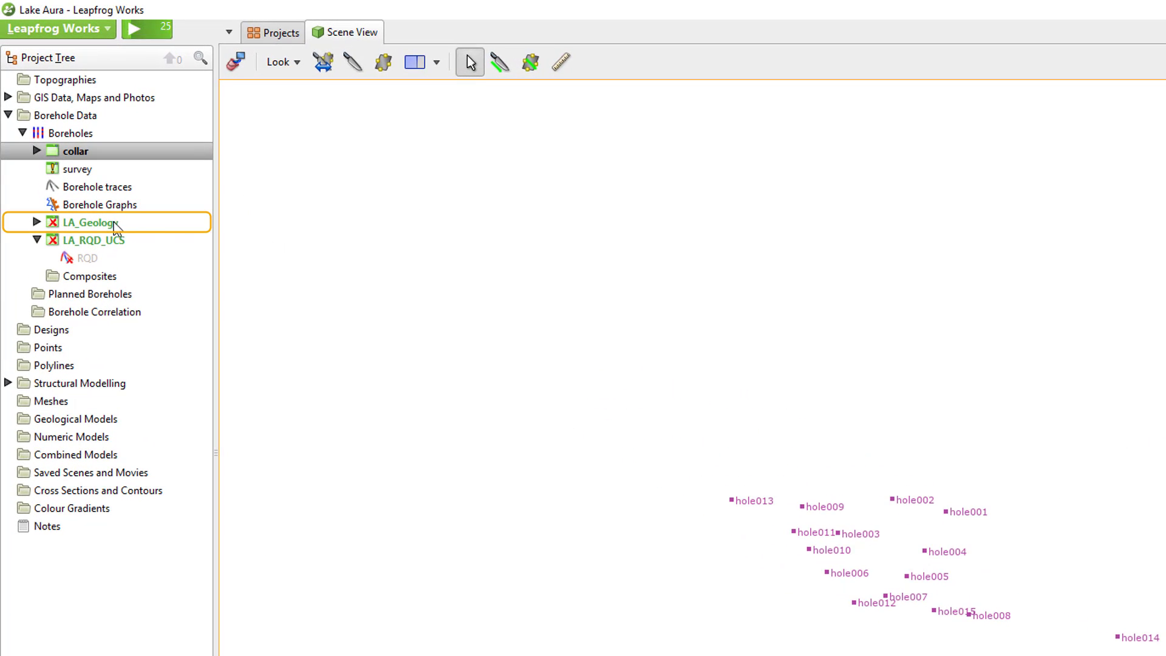
{"action": "left_click", "coordinate": [114, 224]}
{"action": "right_click", "coordinate": [114, 223]}
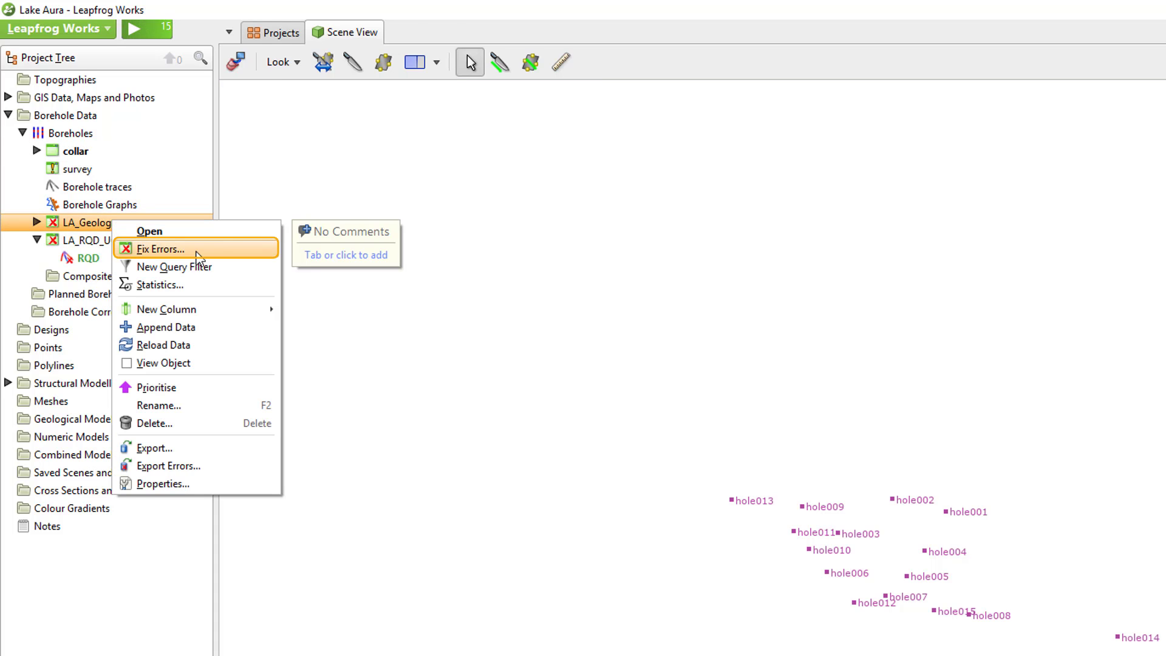
{"action": "left_click", "coordinate": [198, 250]}
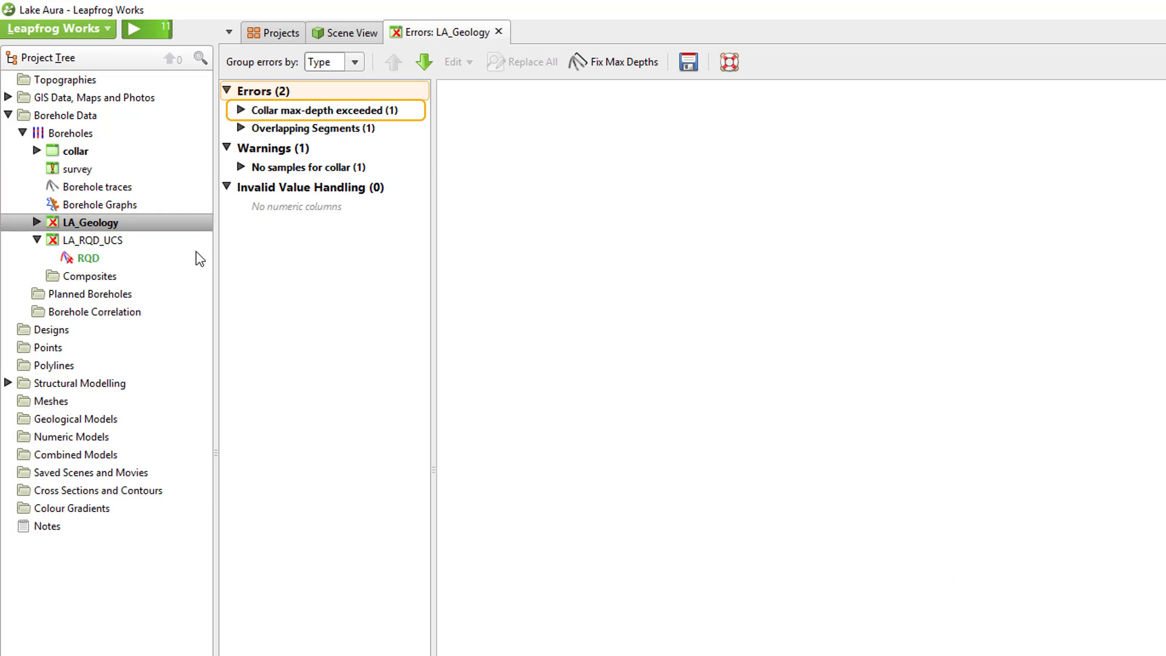
{"action": "left_click", "coordinate": [241, 110]}
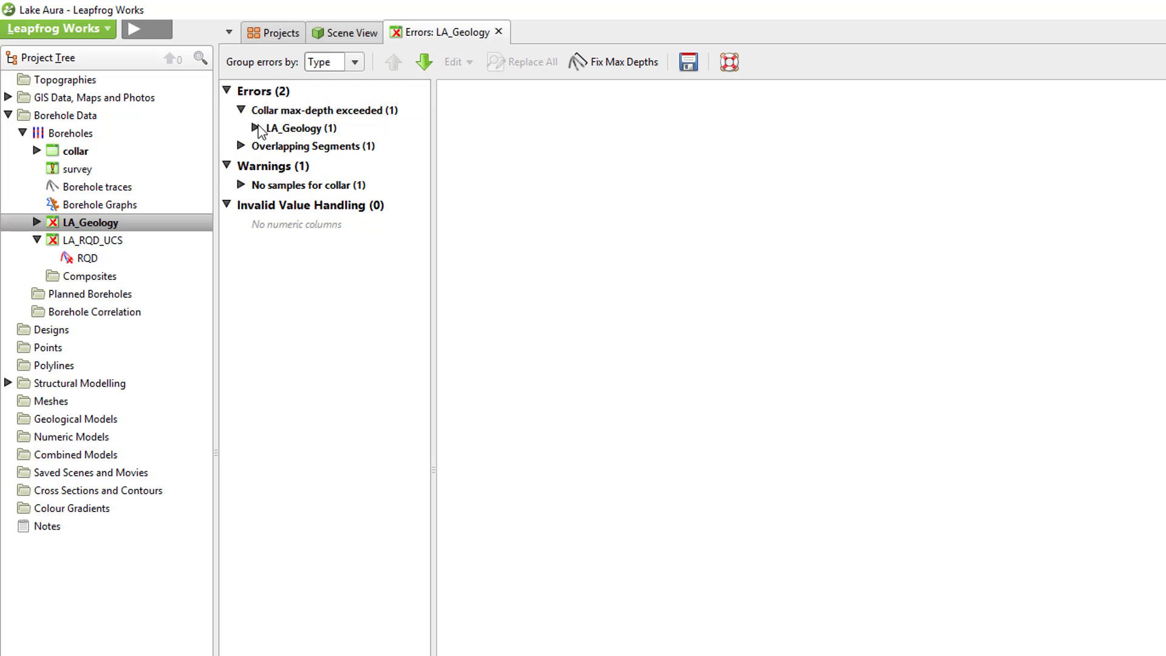
{"action": "left_click", "coordinate": [256, 128]}
{"action": "left_click", "coordinate": [312, 151]}
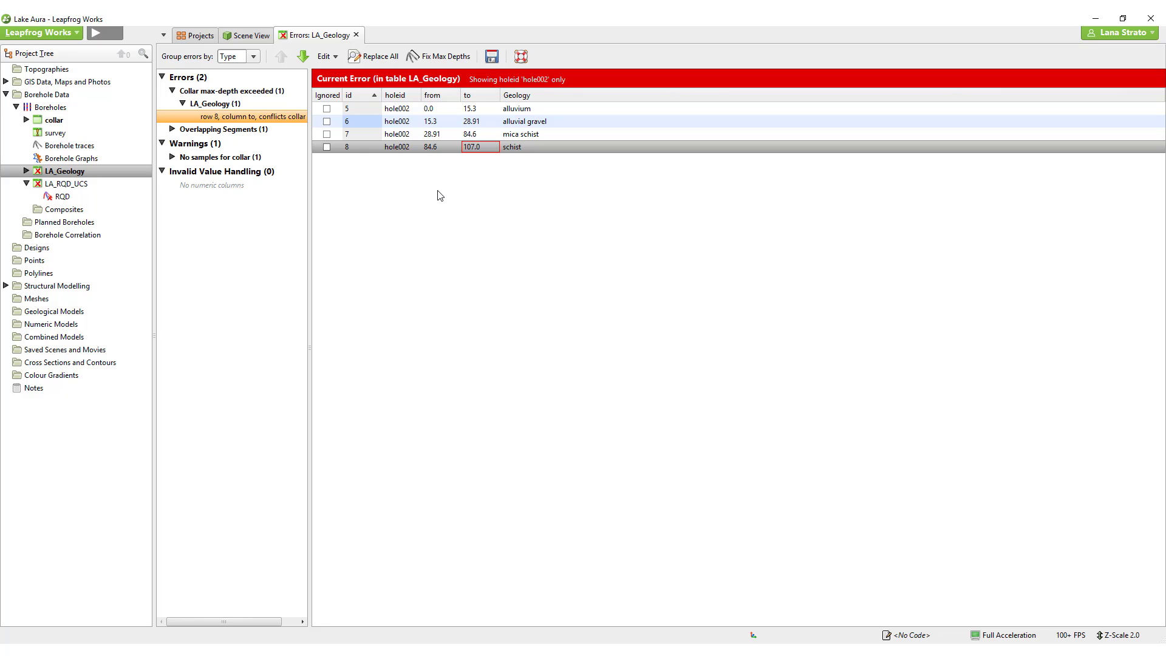
{"action": "left_click", "coordinate": [447, 55]}
Step: Change row 70's from depth to 32.91 to clear its overlap with row 46, and save
{"action": "left_click", "coordinate": [173, 130]}
{"action": "left_click", "coordinate": [183, 142]}
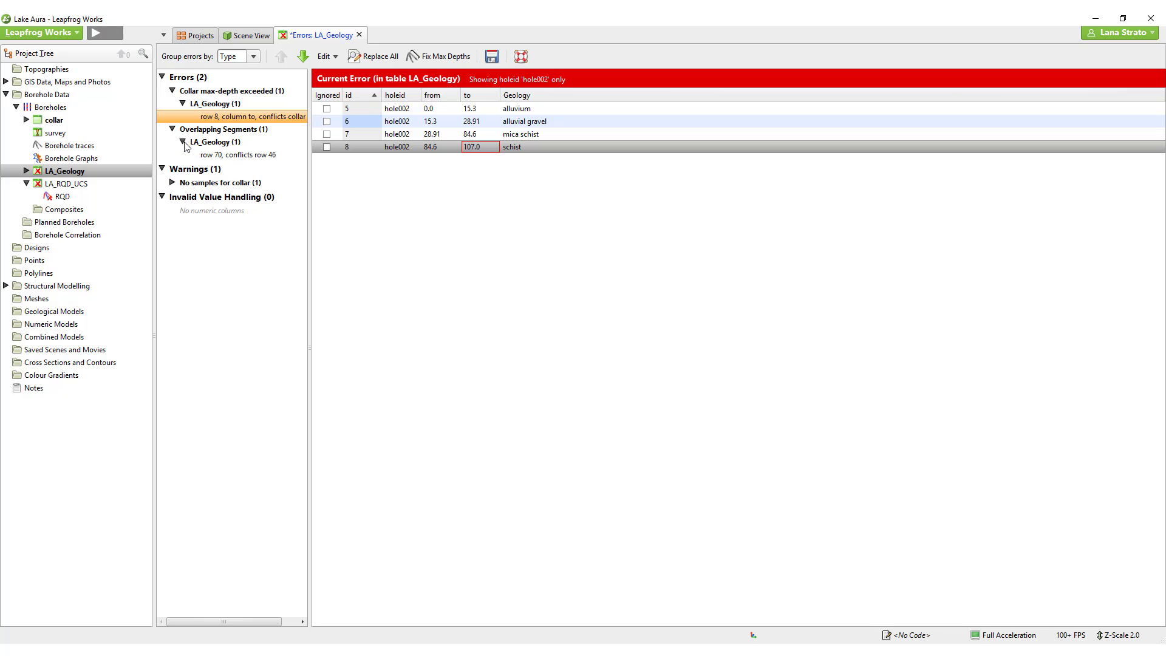
{"action": "left_click", "coordinate": [216, 156]}
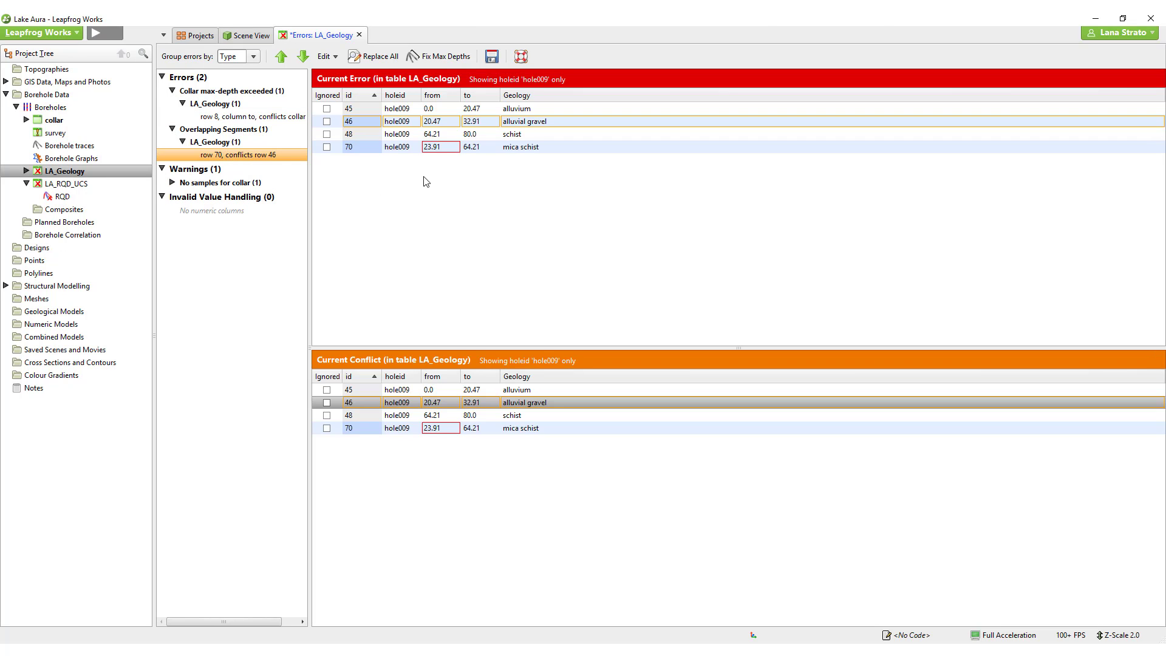
{"action": "double_click", "coordinate": [440, 147]}
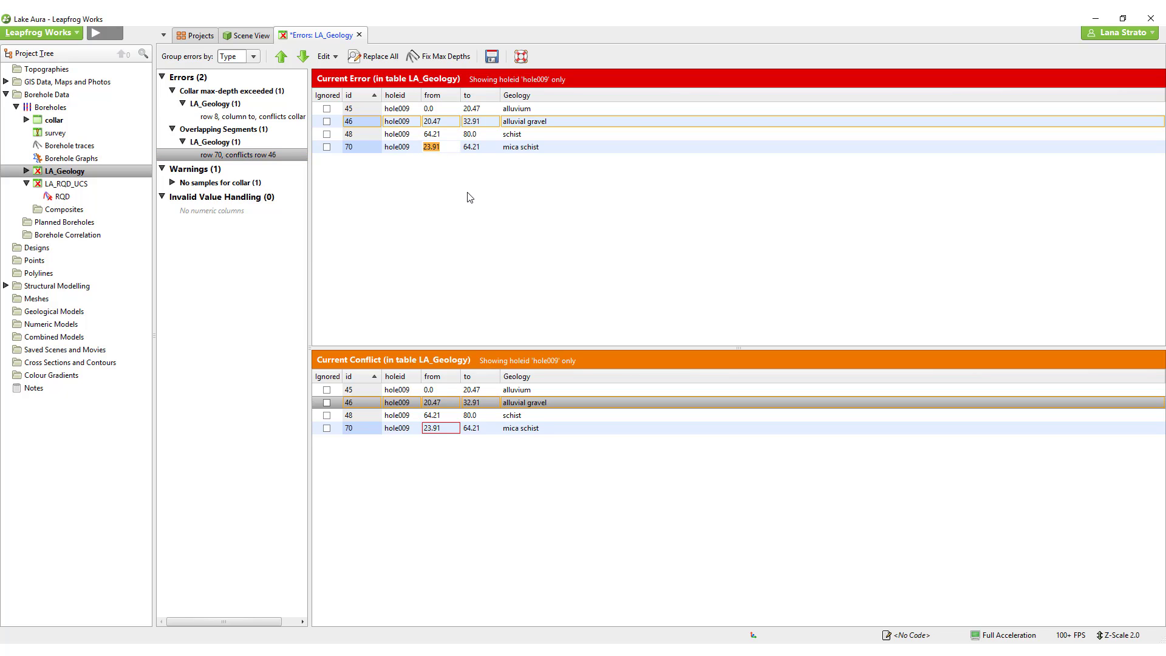
{"action": "type", "text": "32.91"}
{"action": "key", "text": "Return"}
{"action": "left_click", "coordinate": [492, 56]}
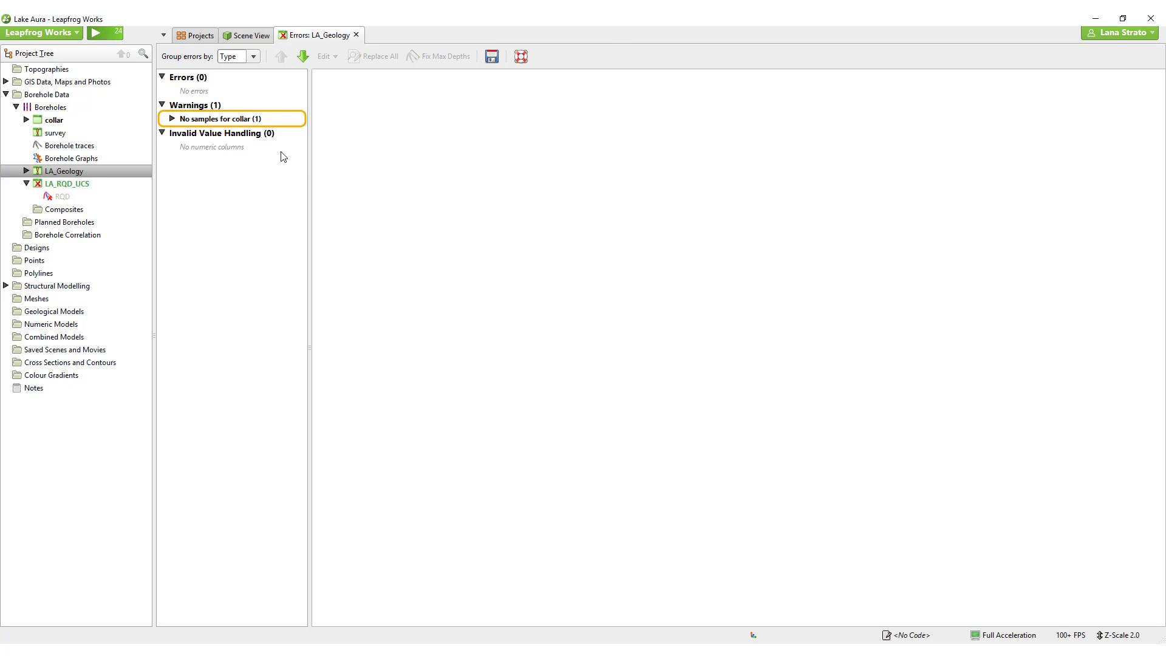
Step: Review the hole015 no-samples warning for LA_Geology, then close the error list
{"action": "left_click", "coordinate": [173, 119]}
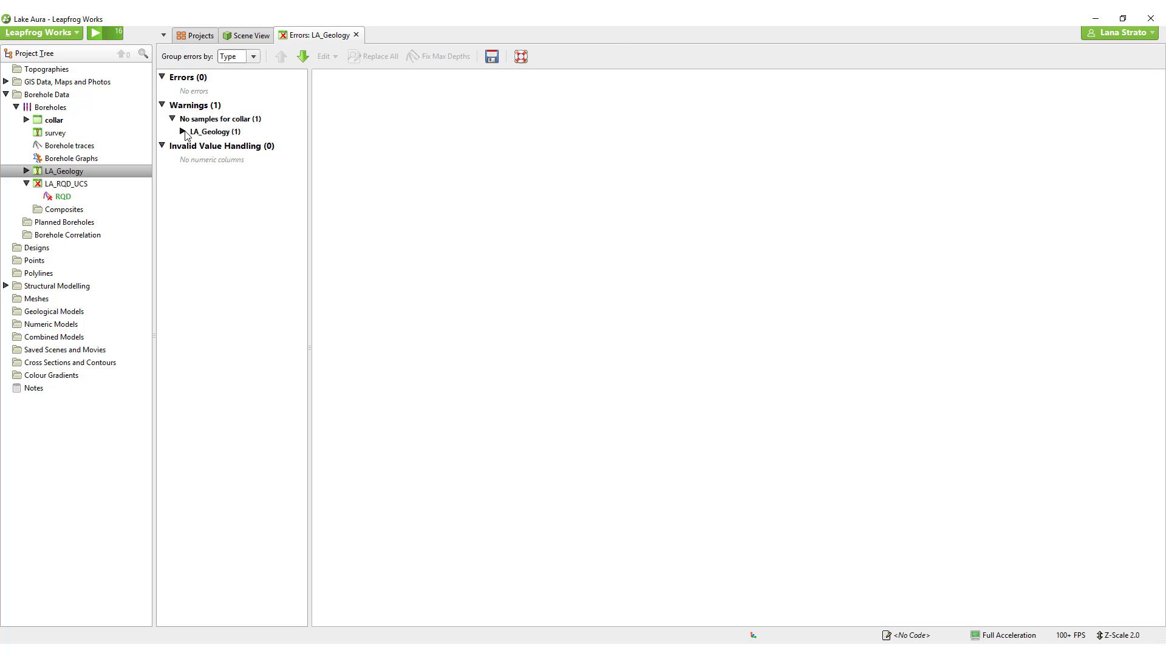
{"action": "left_click", "coordinate": [183, 132]}
{"action": "left_click", "coordinate": [239, 144]}
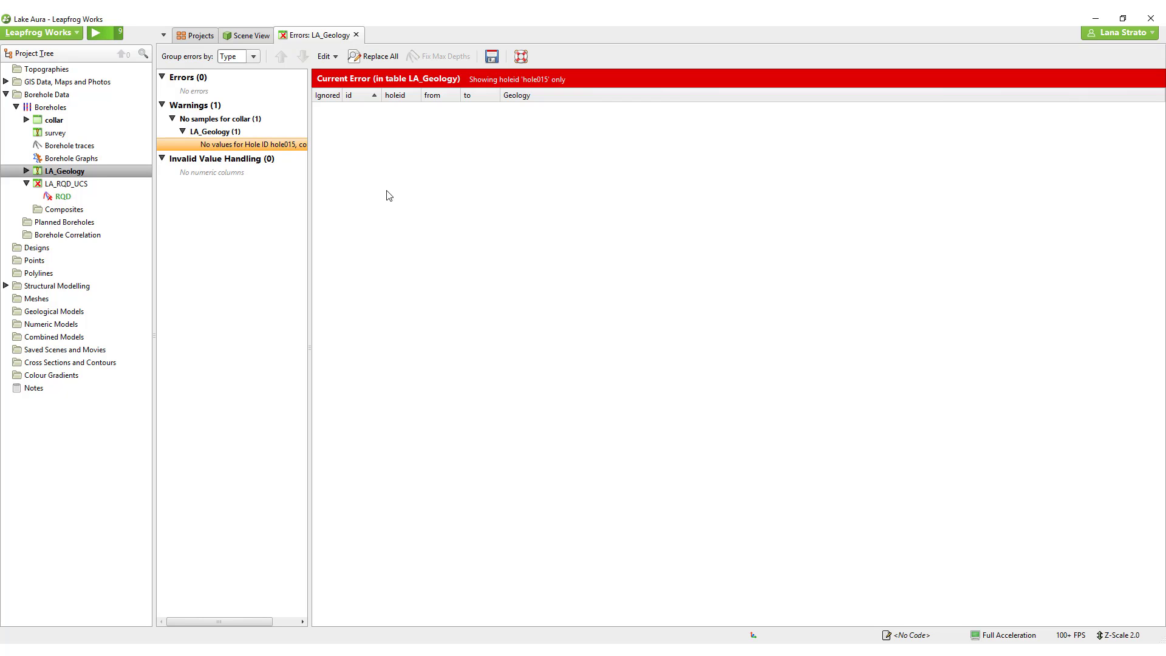
{"action": "left_click", "coordinate": [356, 35]}
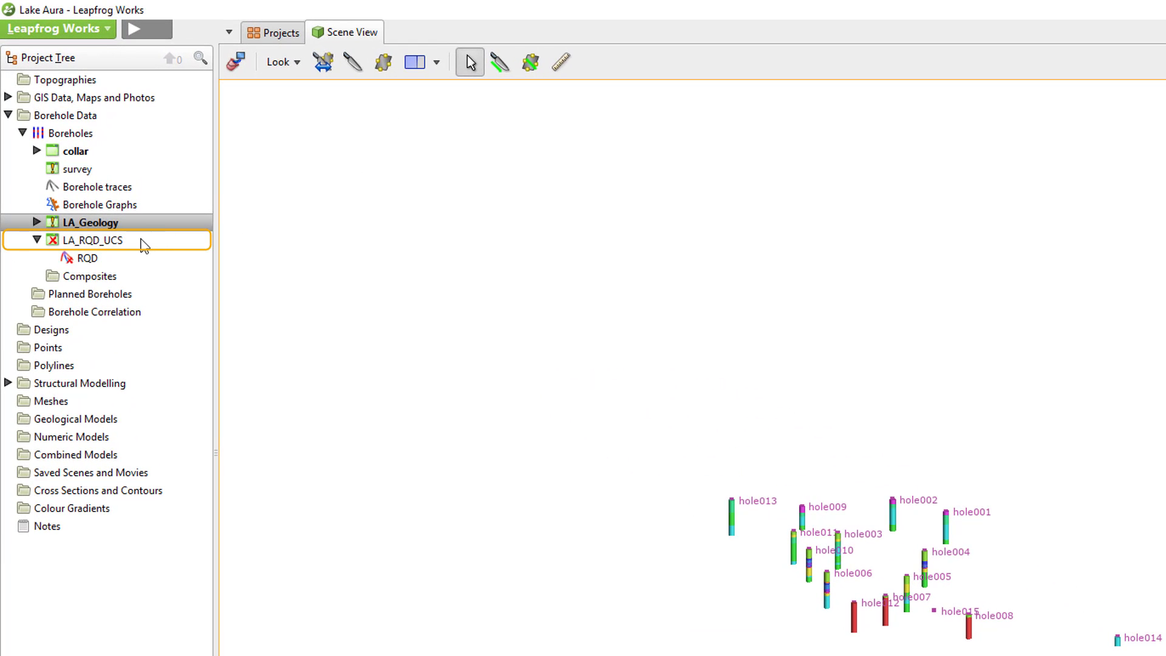
Step: Open the LA_RQD_UCS error list and select RQD under Invalid Value Handling
{"action": "right_click", "coordinate": [139, 244]}
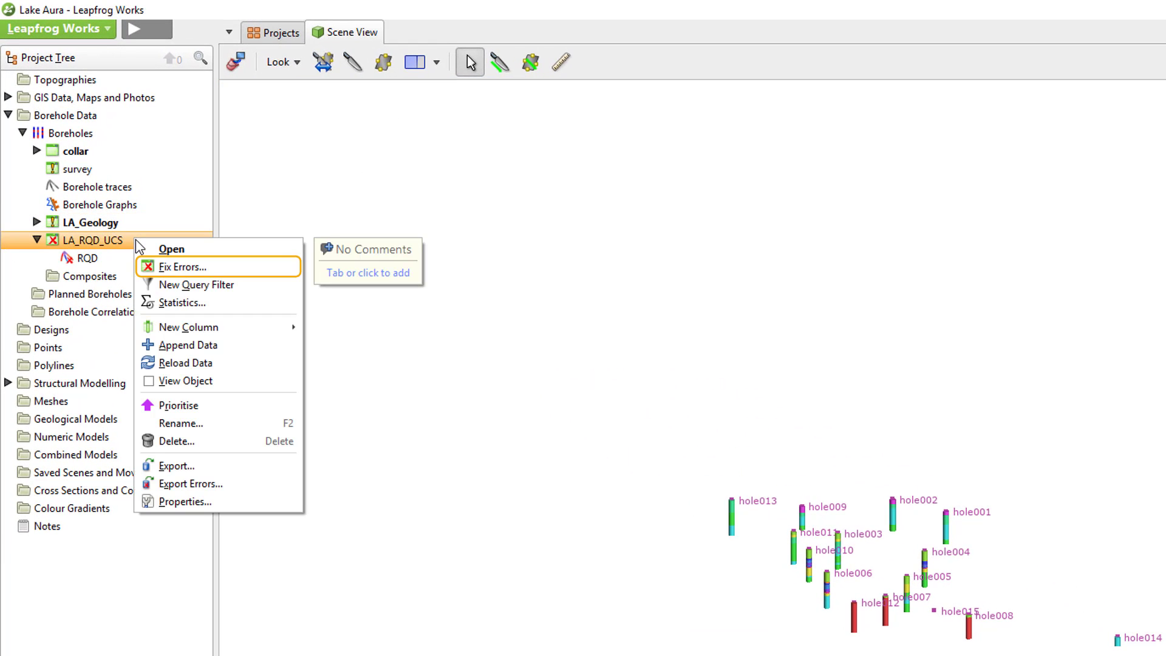
{"action": "left_click", "coordinate": [224, 269]}
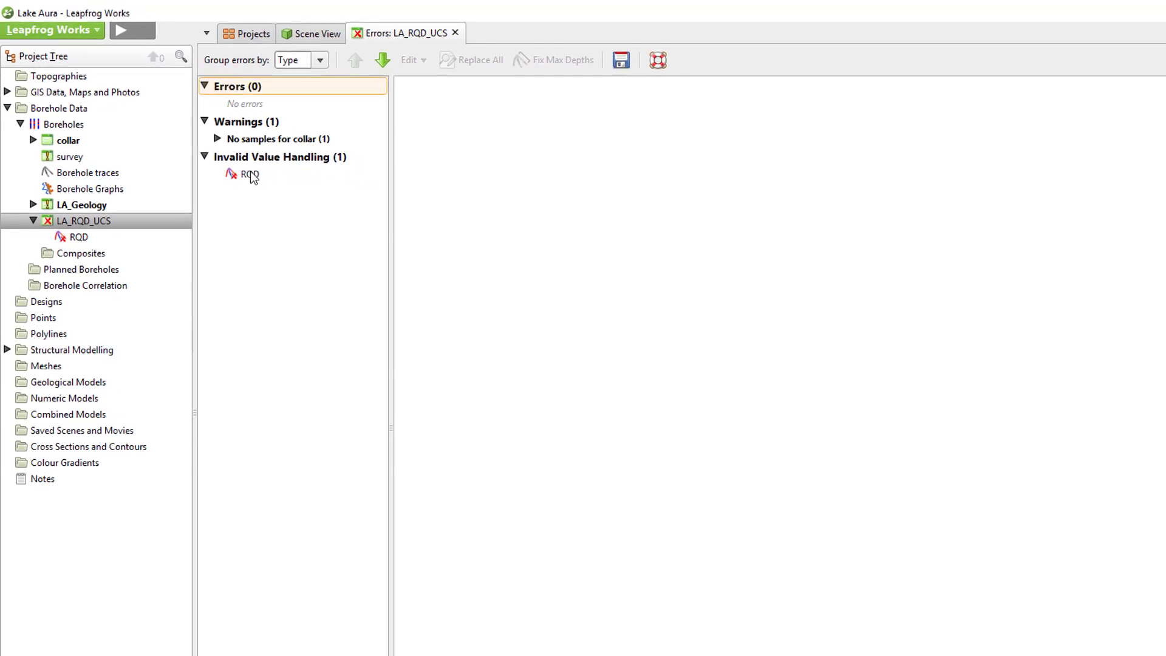
{"action": "left_click", "coordinate": [251, 175]}
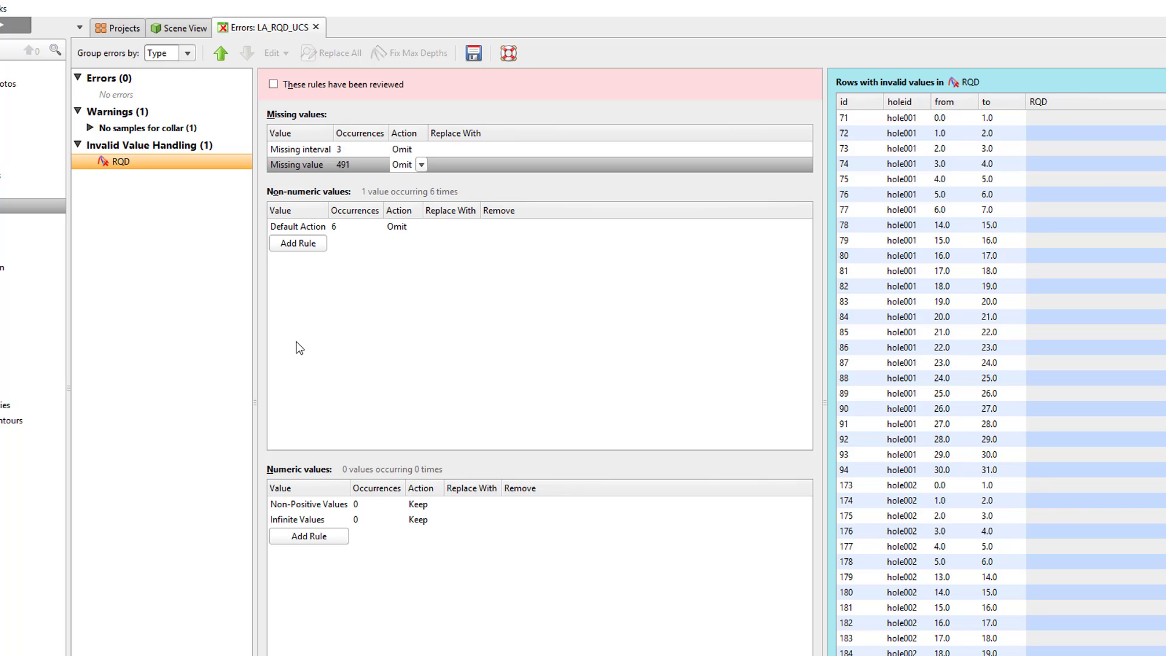
Step: Add a non-numeric rule replacing RQD '<45' with 40, tick the rules as reviewed, and save
{"action": "left_click", "coordinate": [298, 243]}
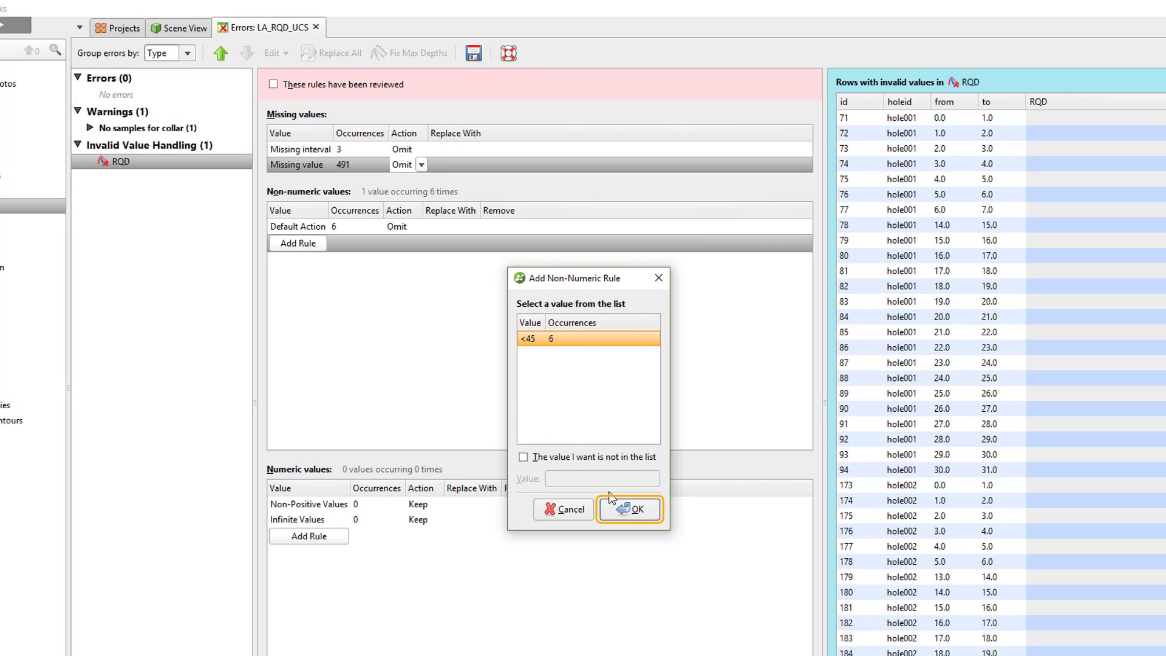
{"action": "left_click", "coordinate": [632, 512]}
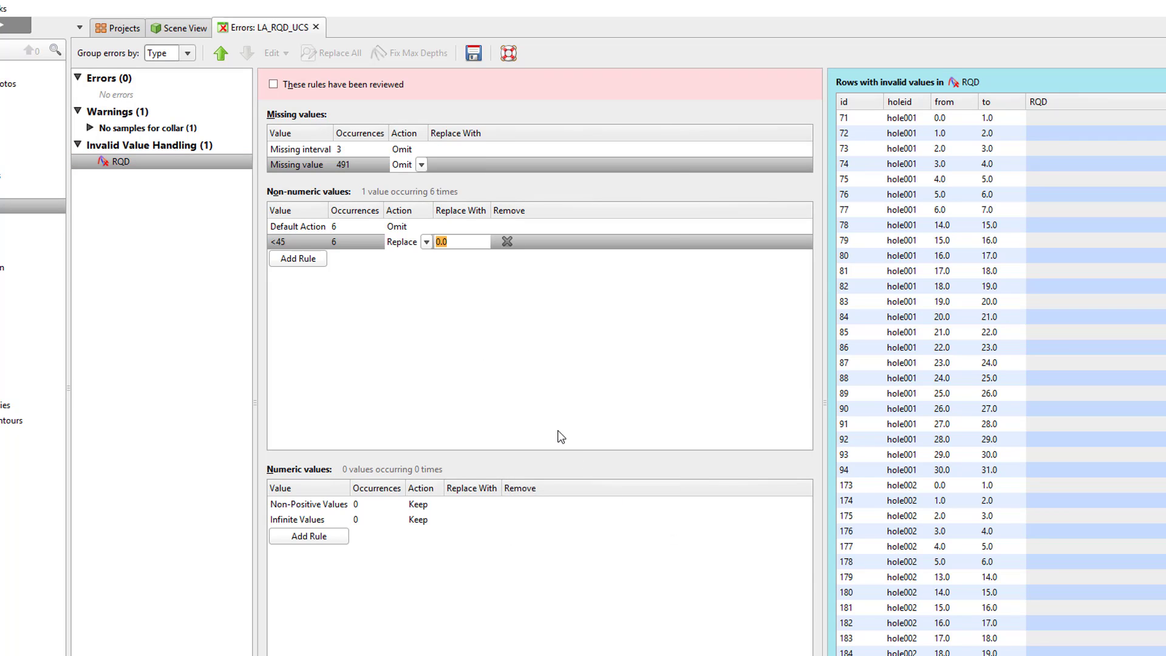
{"action": "type", "text": "40"}
{"action": "key", "text": "Return"}
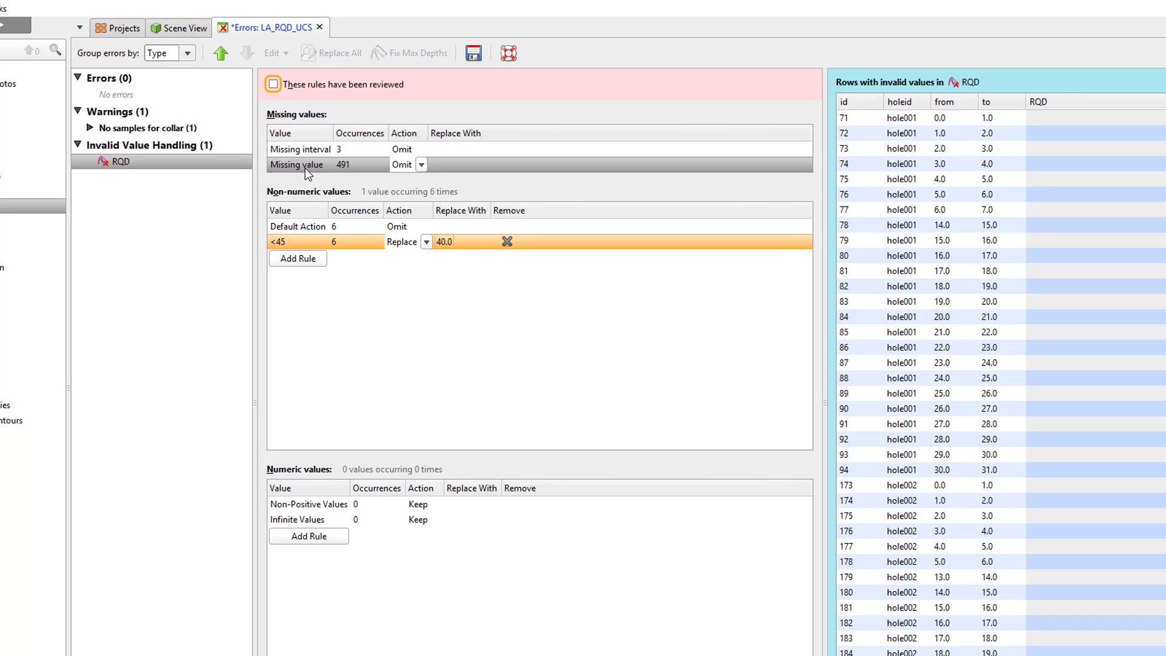
{"action": "left_click", "coordinate": [273, 84]}
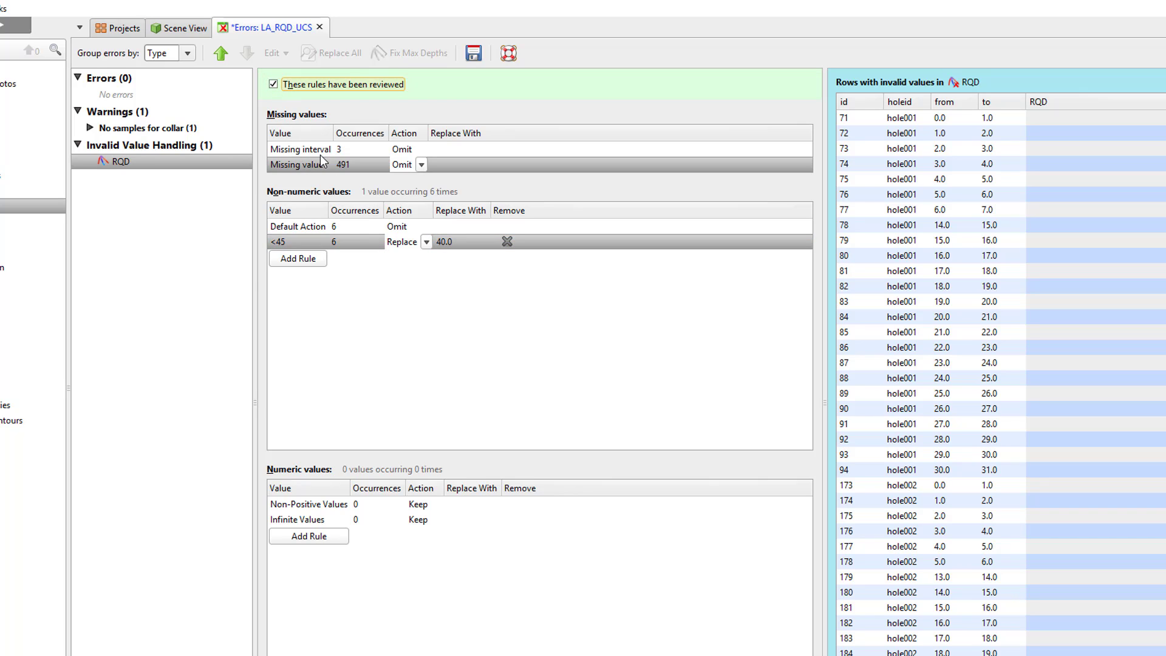
{"action": "key", "text": "ctrl+s"}
{"action": "left_click", "coordinate": [475, 55]}
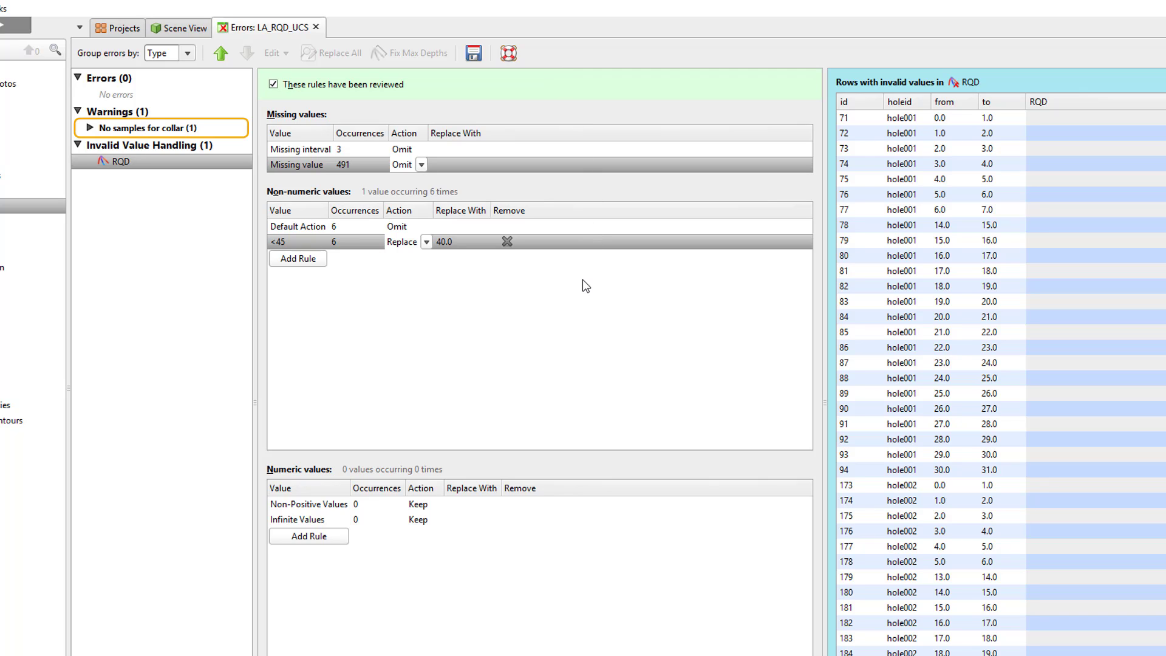
Step: Review the hole015 no-samples warning for LA_RQD_UCS, then close its error list
{"action": "left_click", "coordinate": [90, 129]}
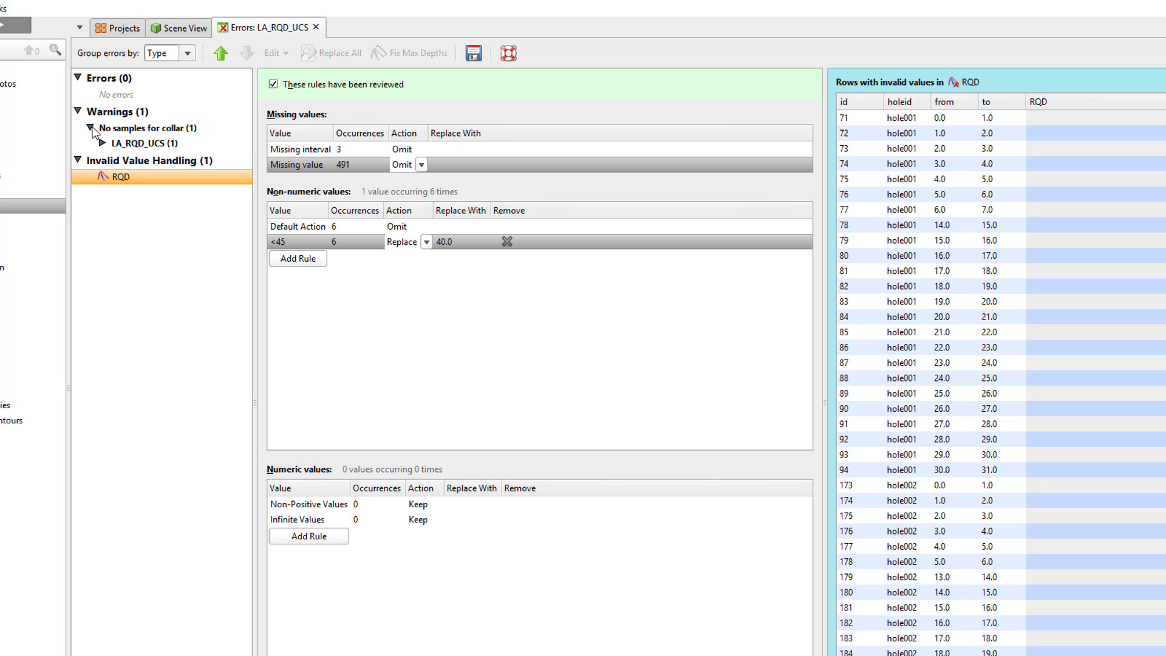
{"action": "left_click", "coordinate": [102, 143]}
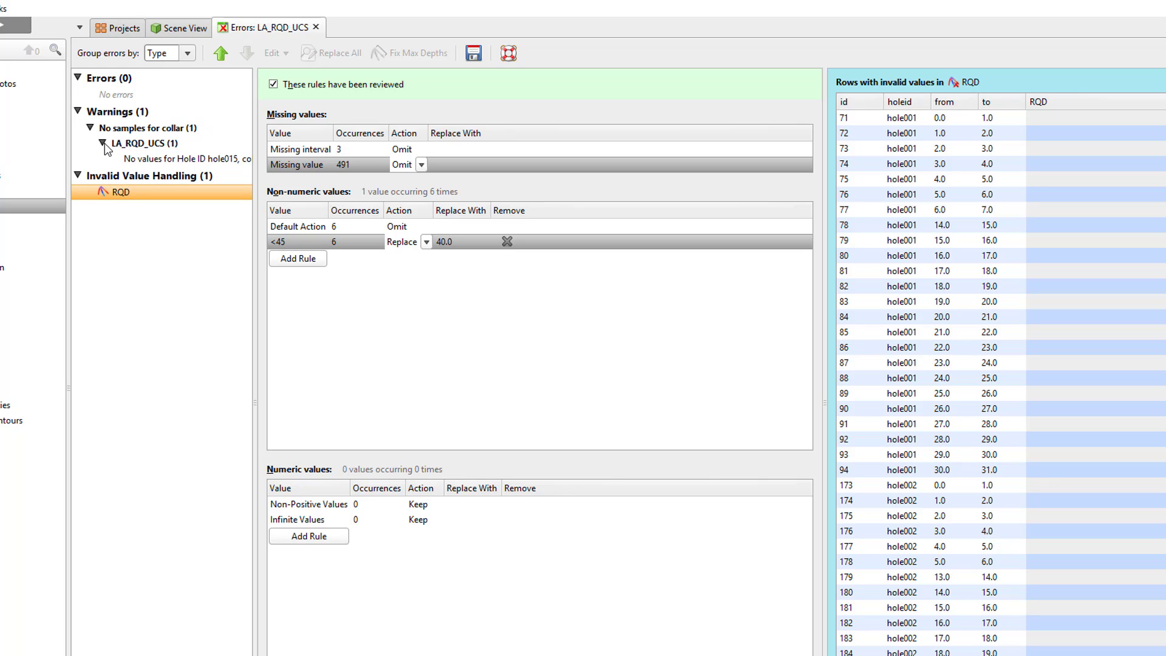
{"action": "left_click", "coordinate": [167, 155]}
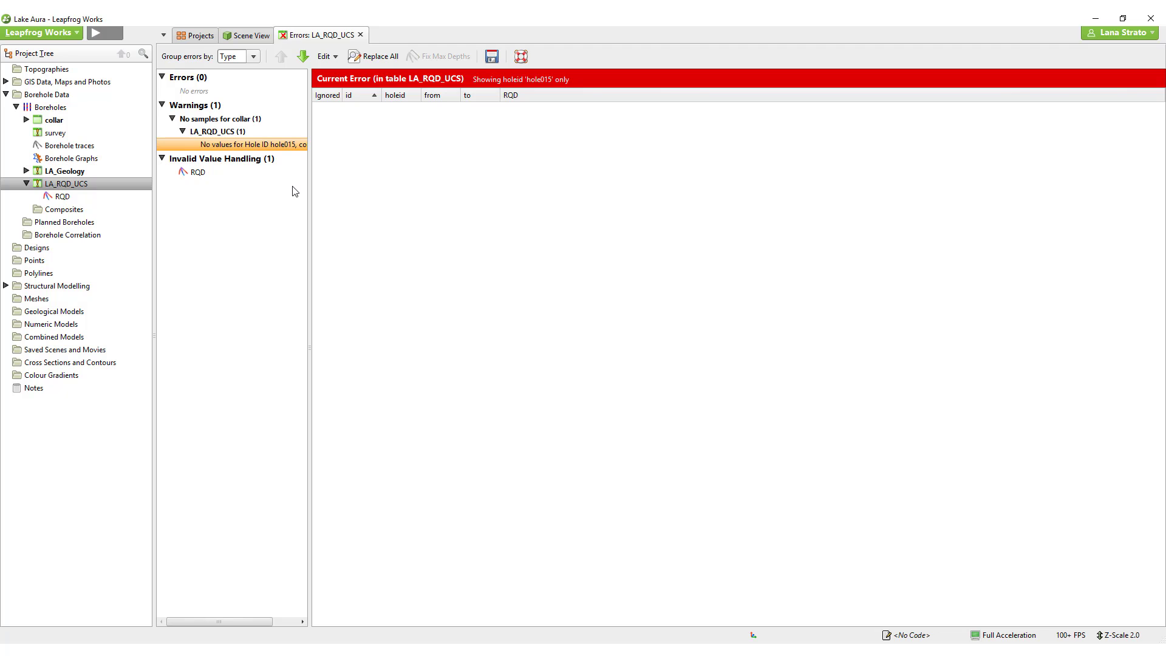
{"action": "left_click", "coordinate": [360, 34]}
Step: Open the survey table's error list and inspect its hole015 missing-values warning
{"action": "right_click", "coordinate": [67, 134]}
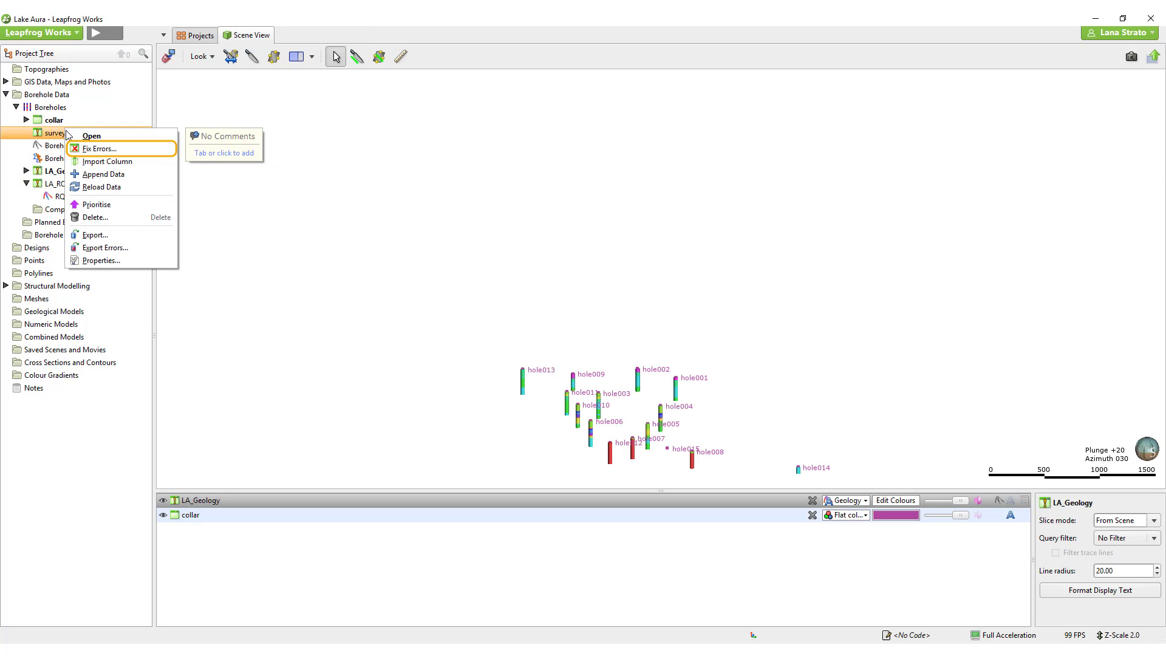
{"action": "left_click", "coordinate": [104, 149]}
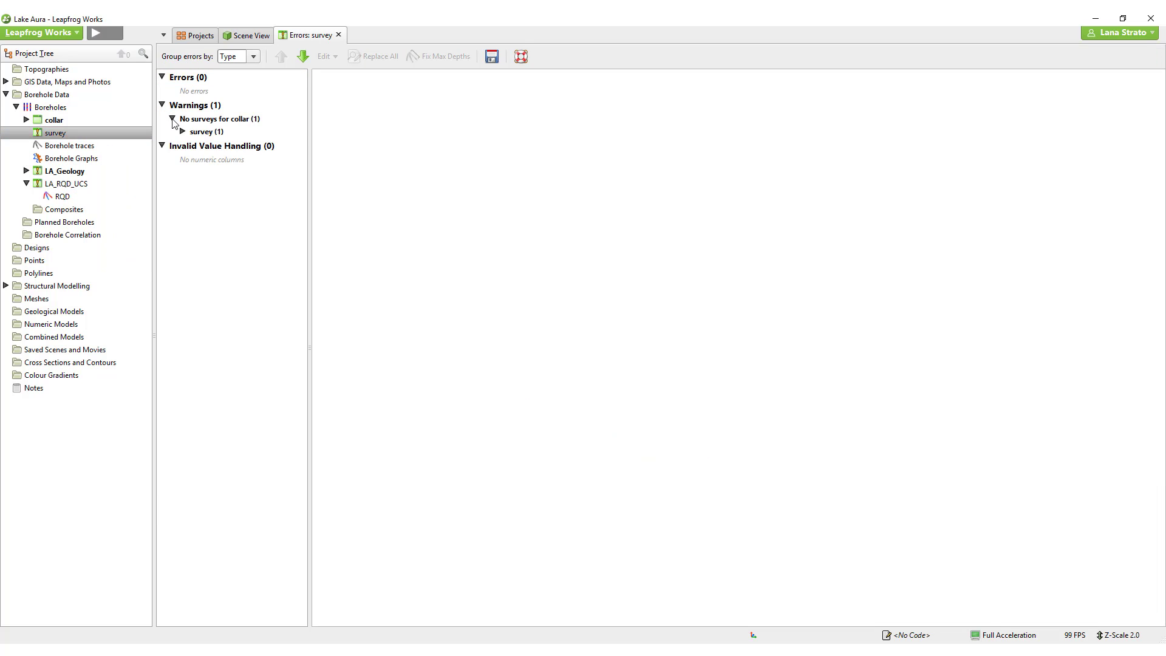
{"action": "left_click", "coordinate": [182, 131]}
{"action": "left_click", "coordinate": [221, 145]}
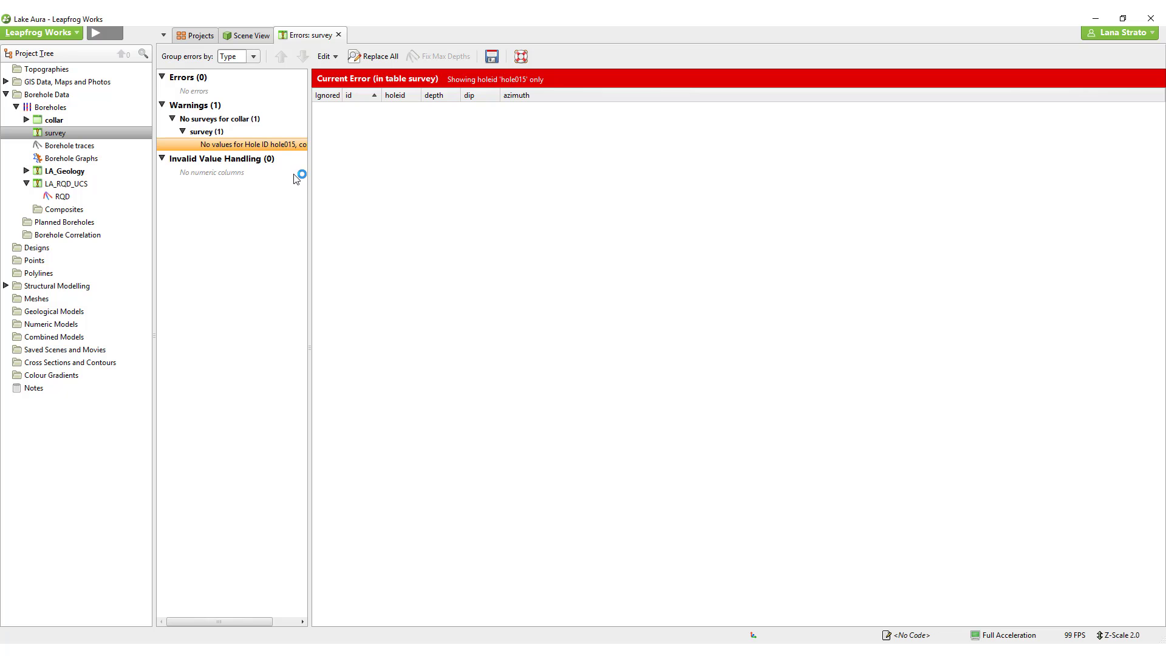
Step: Mark hole015's collar row 16 as Ignored, save the collar table, and close it
{"action": "left_click", "coordinate": [338, 35]}
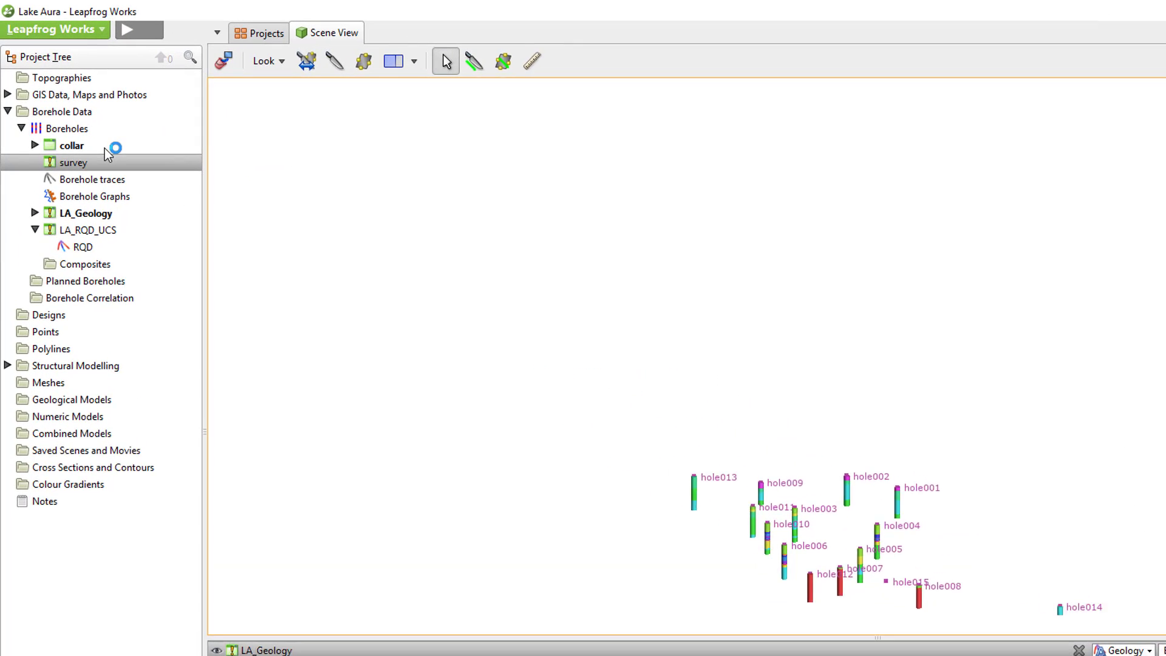
{"action": "double_click", "coordinate": [84, 147]}
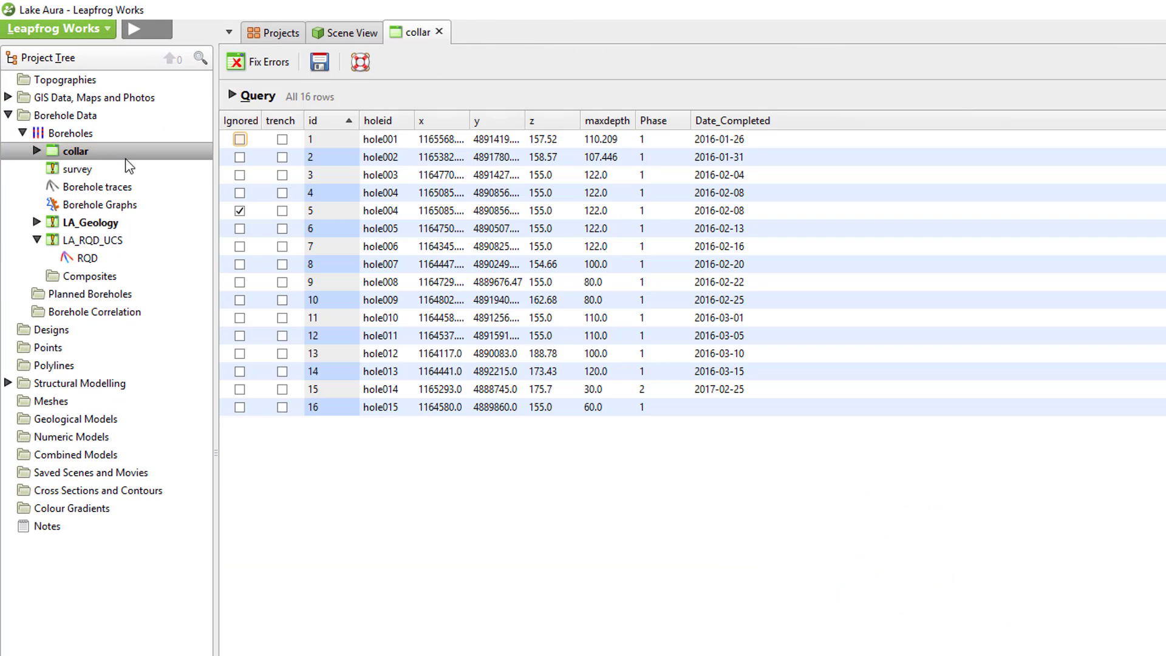
{"action": "left_click", "coordinate": [240, 407]}
{"action": "left_click", "coordinate": [320, 62]}
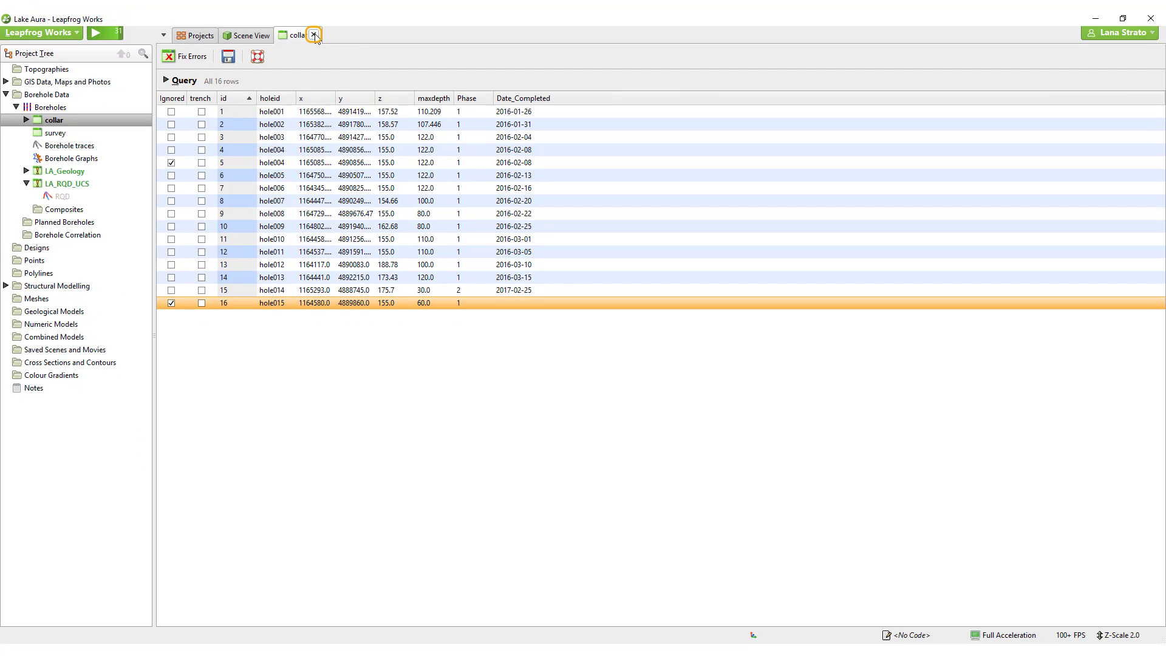
{"action": "left_click", "coordinate": [314, 35]}
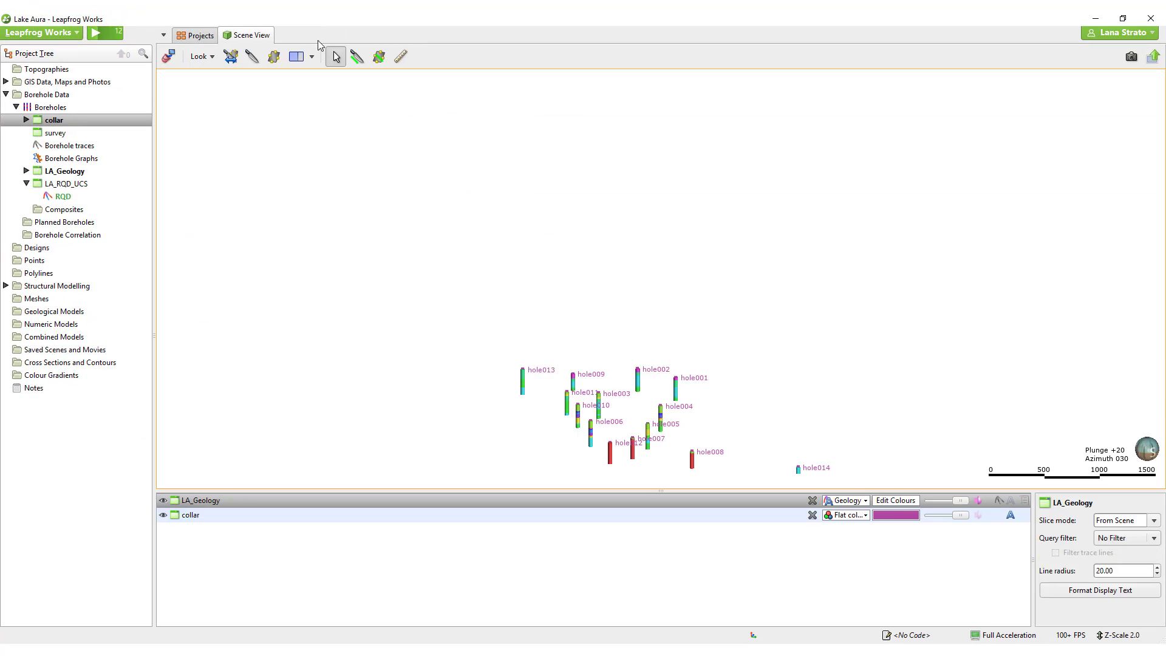